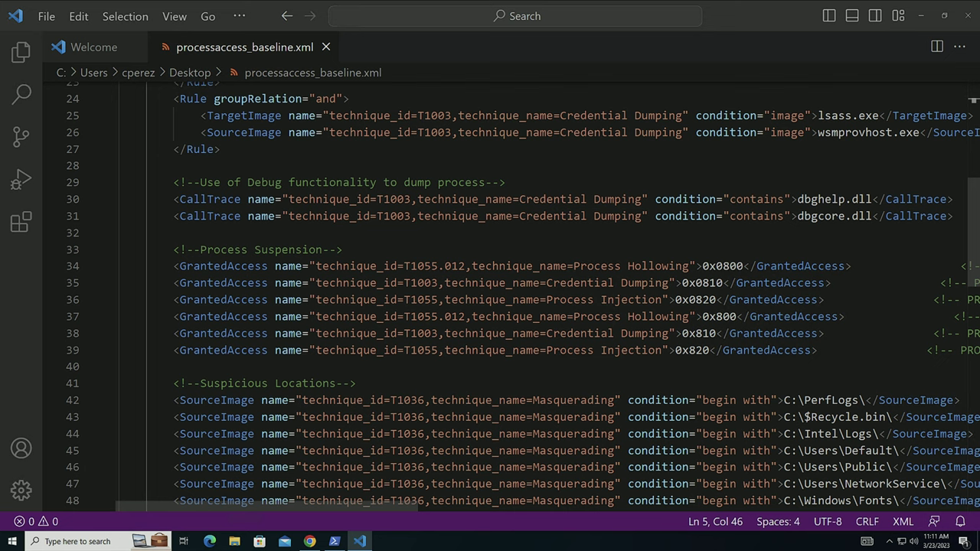
# Scroll back to the top of processaccess_baseline.xml to review the sha256 hashing and LSASS access rules
pyautogui.click(260, 434)
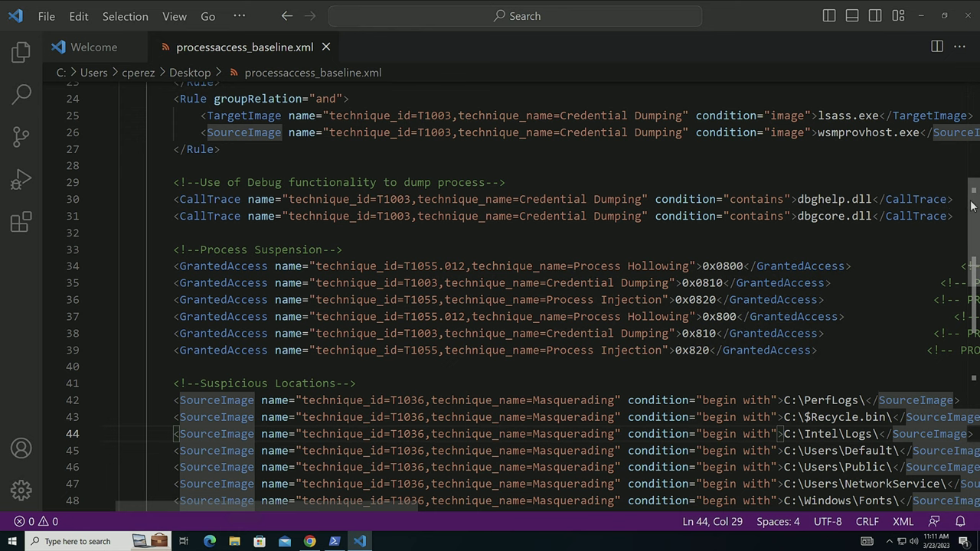
pyautogui.moveTo(970, 205); pyautogui.dragTo(974, 112)
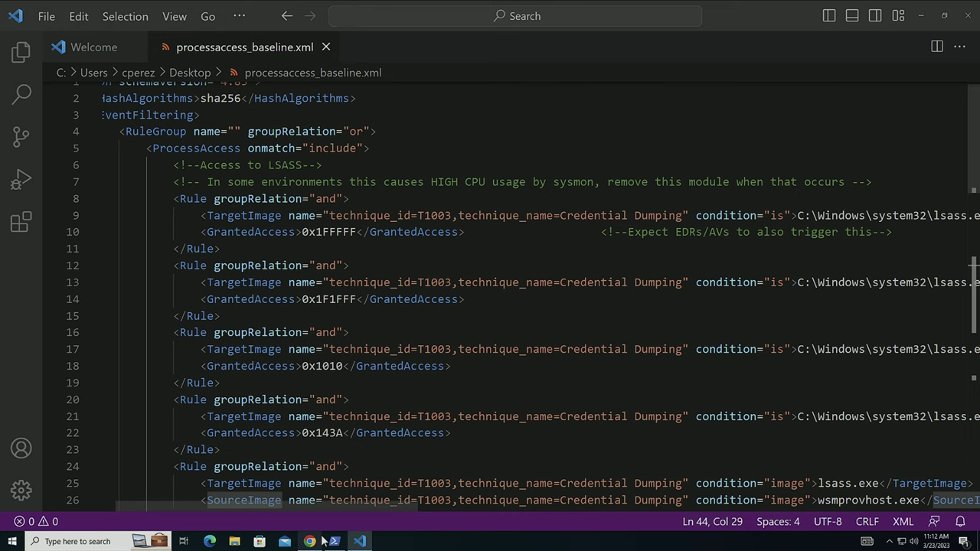
pyautogui.click(309, 541)
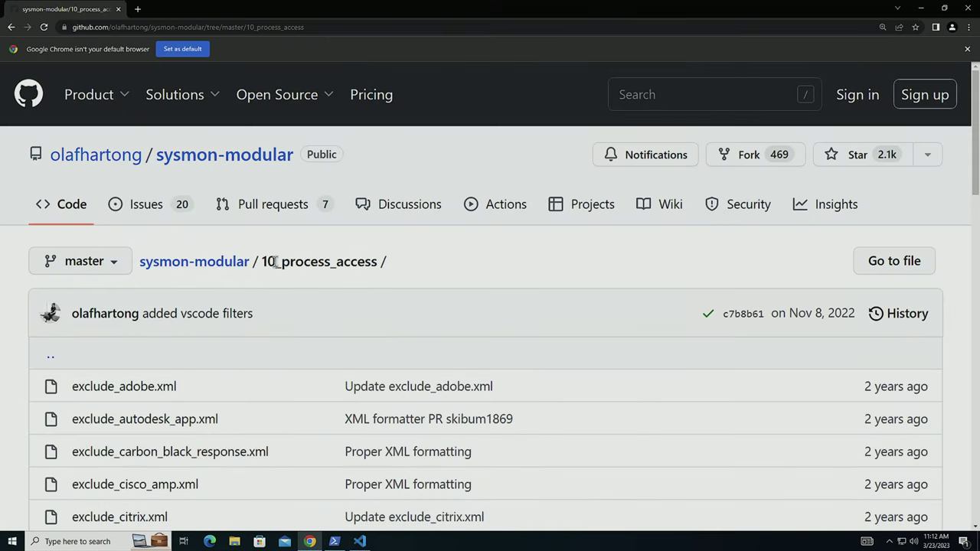
pyautogui.scroll(-1, 322, 323)
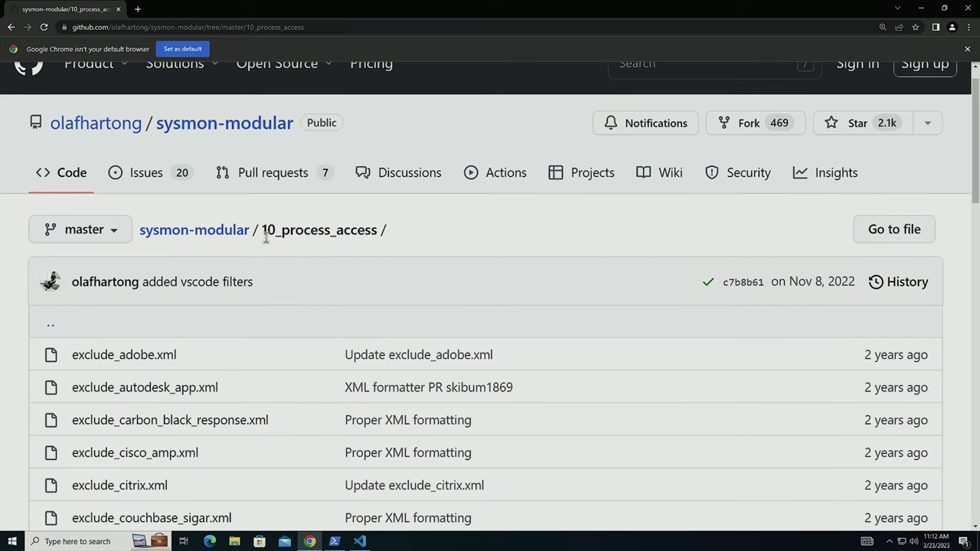
pyautogui.scroll(-2, 283, 284)
pyautogui.scroll(-1, 283, 284)
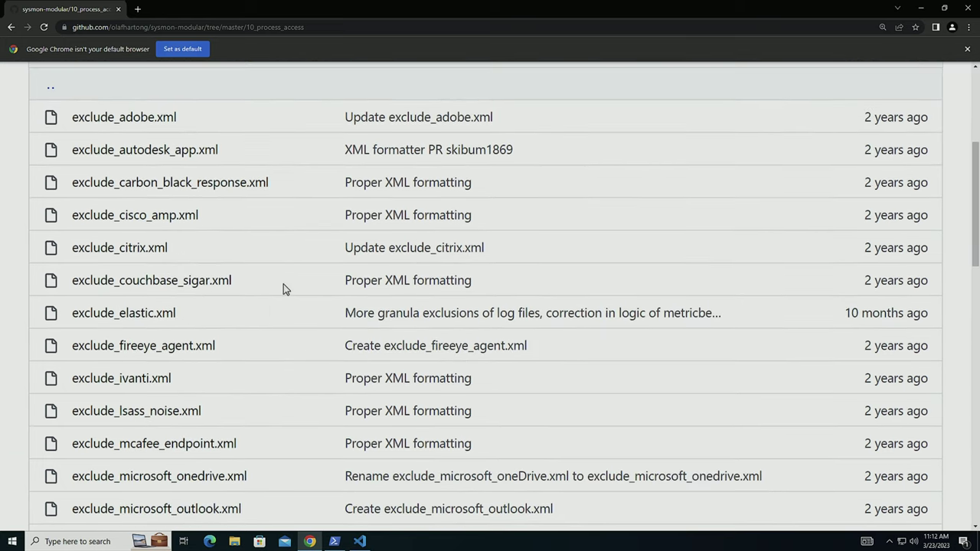
pyautogui.scroll(-4, 284, 284)
pyautogui.scroll(-3, 283, 289)
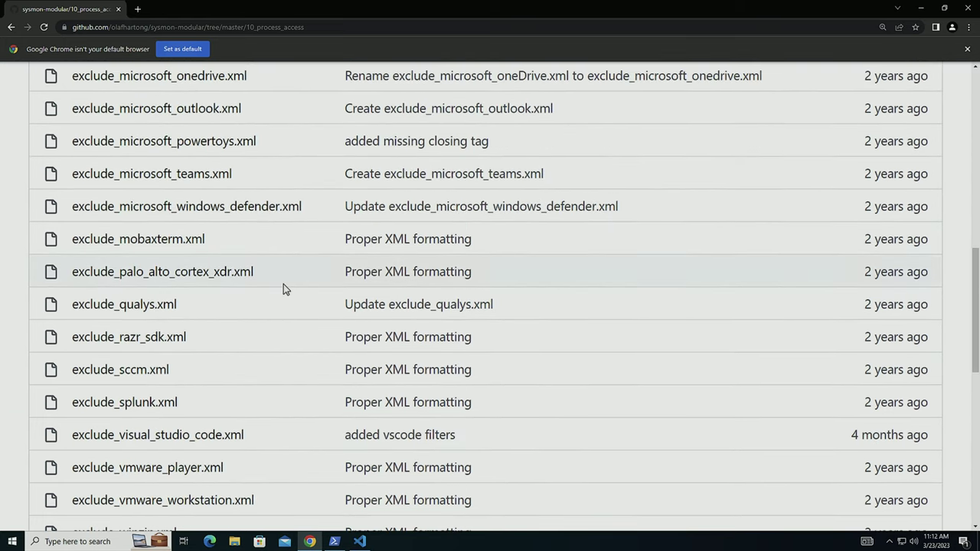
pyautogui.scroll(-1, 284, 284)
pyautogui.scroll(-1, 283, 284)
pyautogui.scroll(-3, 284, 284)
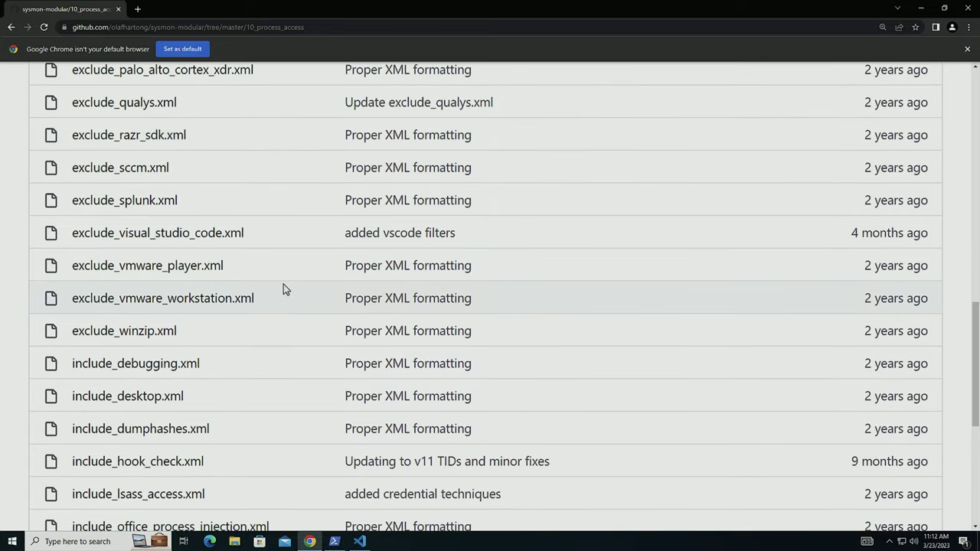
pyautogui.scroll(-2, 283, 289)
pyautogui.scroll(-4, 283, 290)
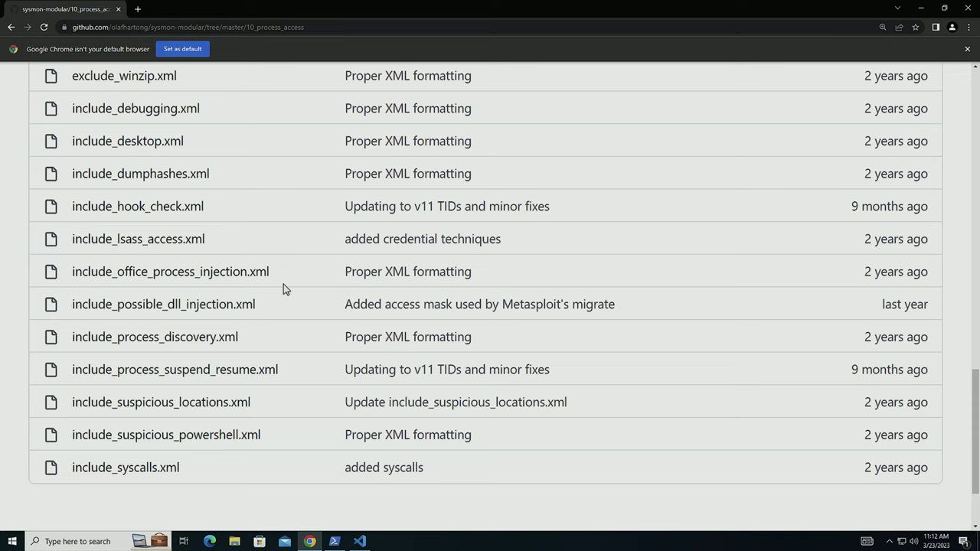
pyautogui.scroll(-1, 283, 289)
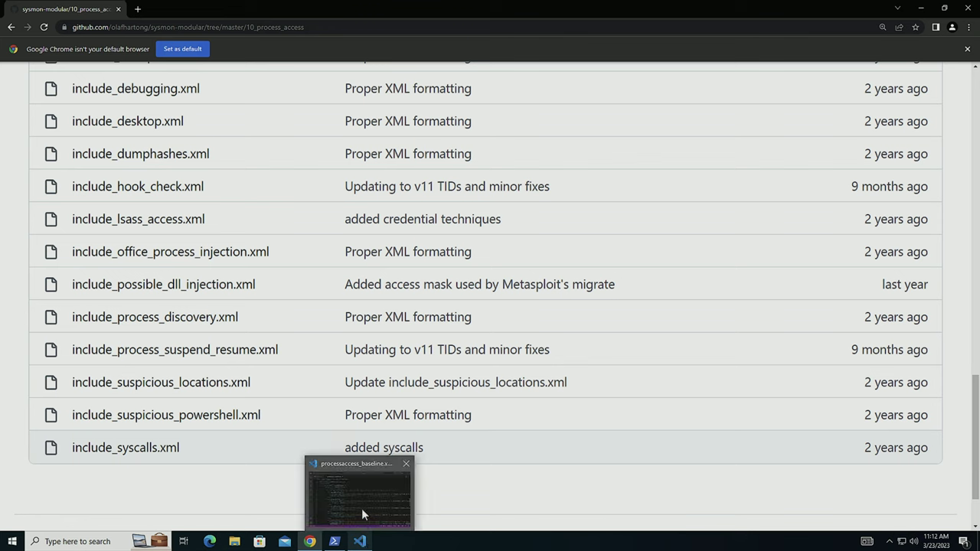
# Back in processaccess_baseline.xml, scroll through the LSASS GrantedAccess Rule blocks
pyautogui.click(361, 509)
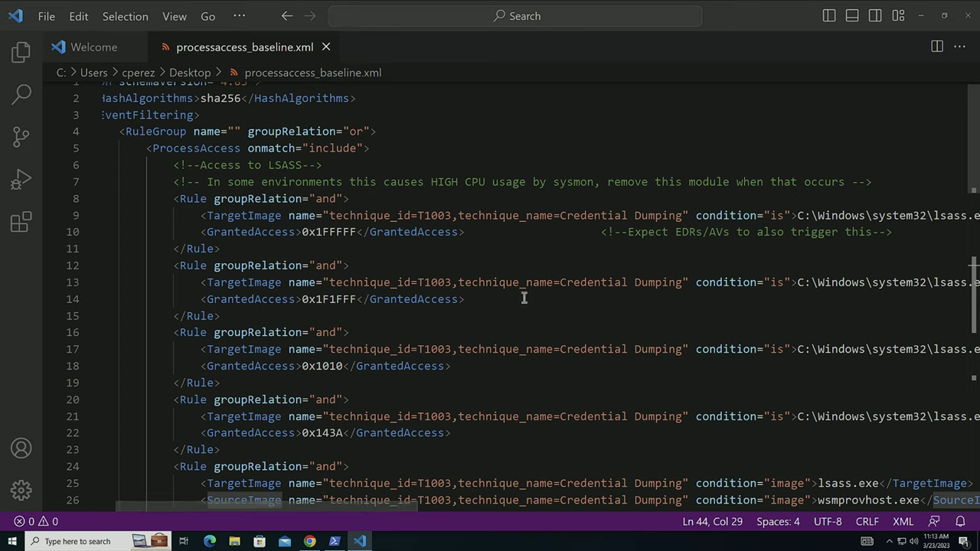
pyautogui.hscroll(2, 525, 297)
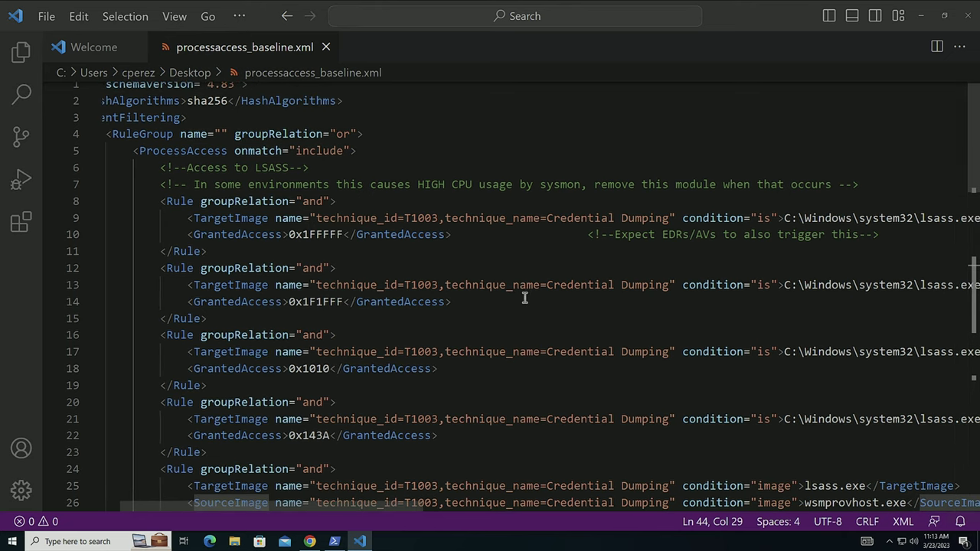
pyautogui.hscroll(2, 524, 298)
pyautogui.hscroll(1, 525, 298)
pyautogui.hscroll(1, 524, 298)
pyautogui.scroll(-1, 524, 298)
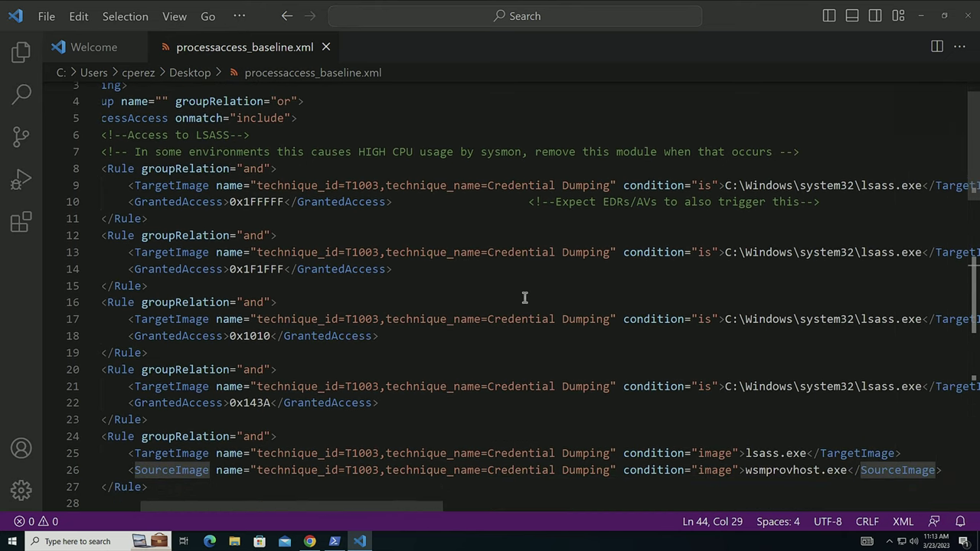
pyautogui.scroll(-1, 524, 298)
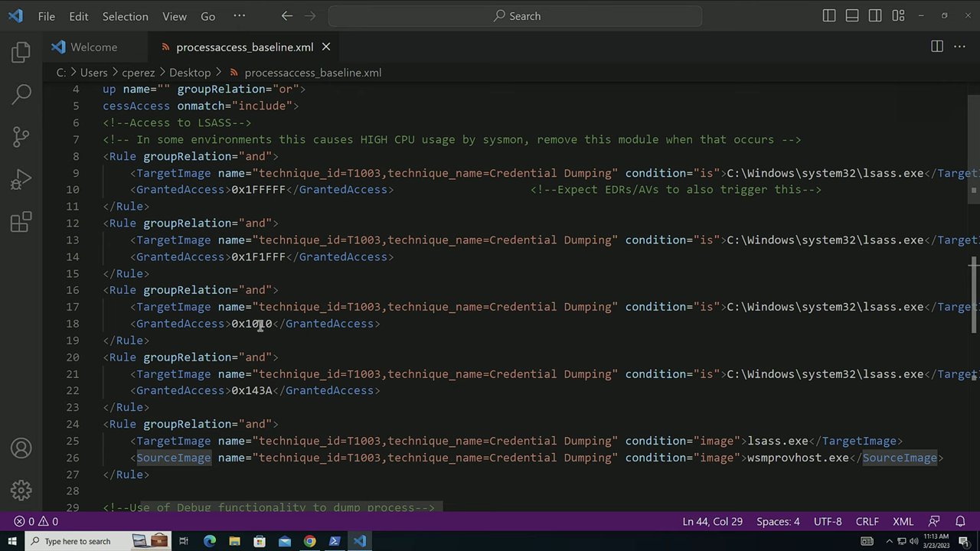
pyautogui.scroll(-1, 261, 326)
pyautogui.scroll(-1, 260, 325)
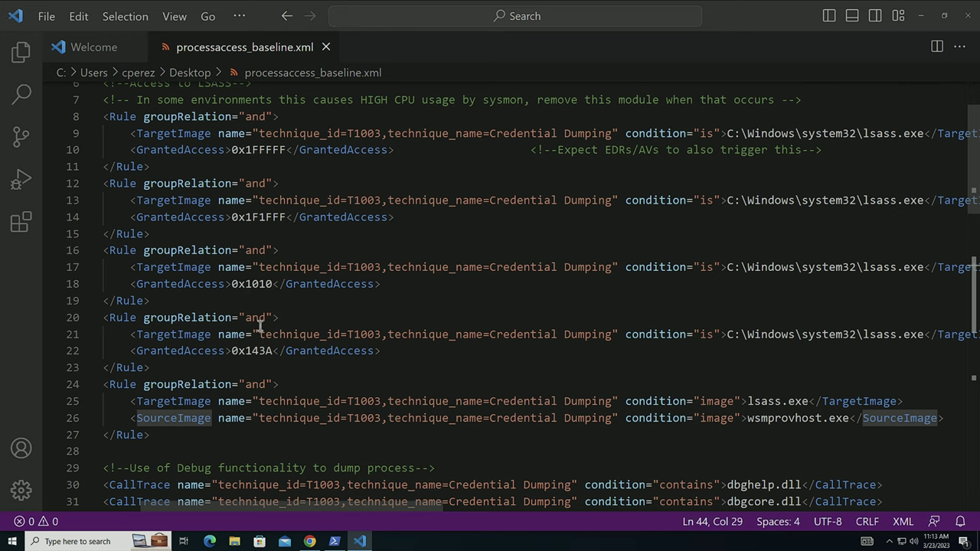
pyautogui.scroll(-2, 259, 327)
pyautogui.scroll(-2, 260, 327)
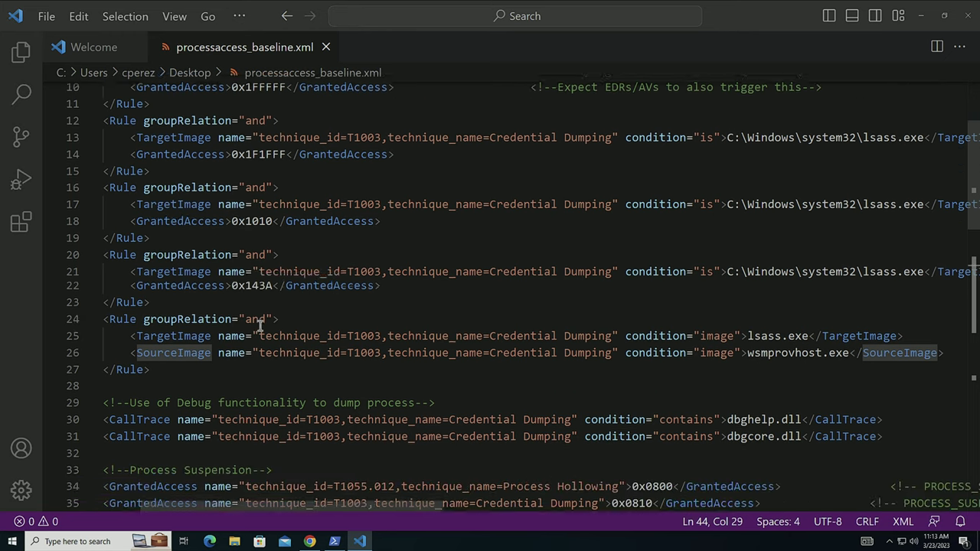
pyautogui.scroll(-1, 259, 326)
pyautogui.scroll(-2, 260, 327)
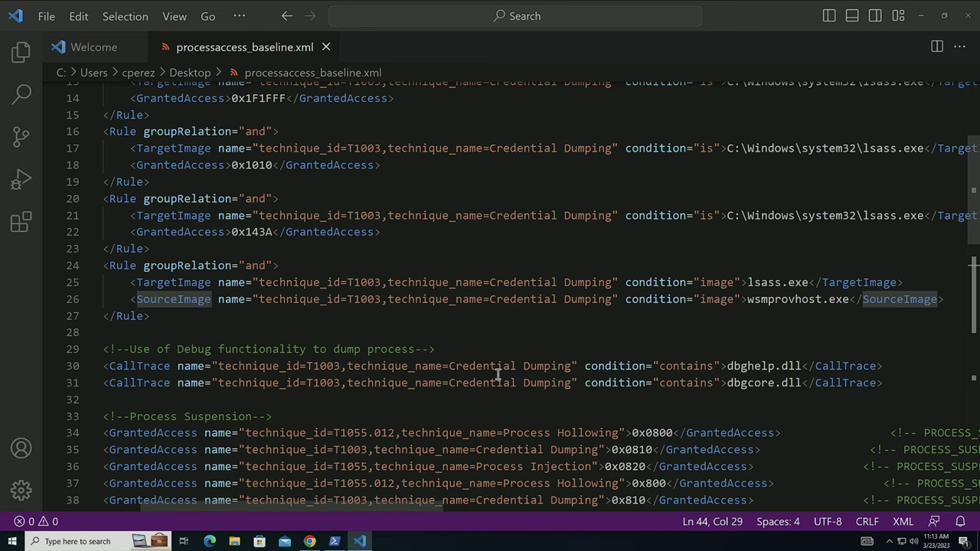
# Scroll back and forth to review the Process Suspension and suspicious-location rules
pyautogui.scroll(1, 316, 210)
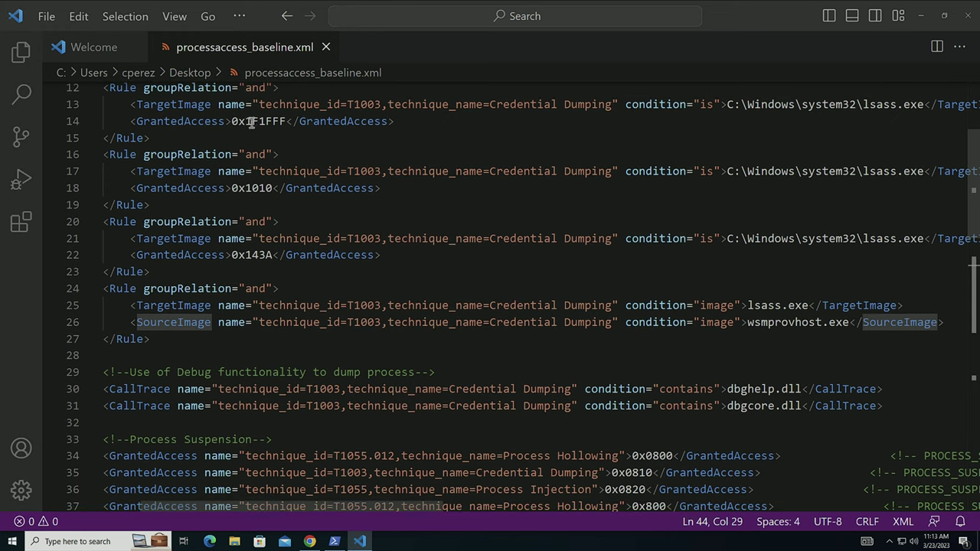
pyautogui.scroll(2, 283, 123)
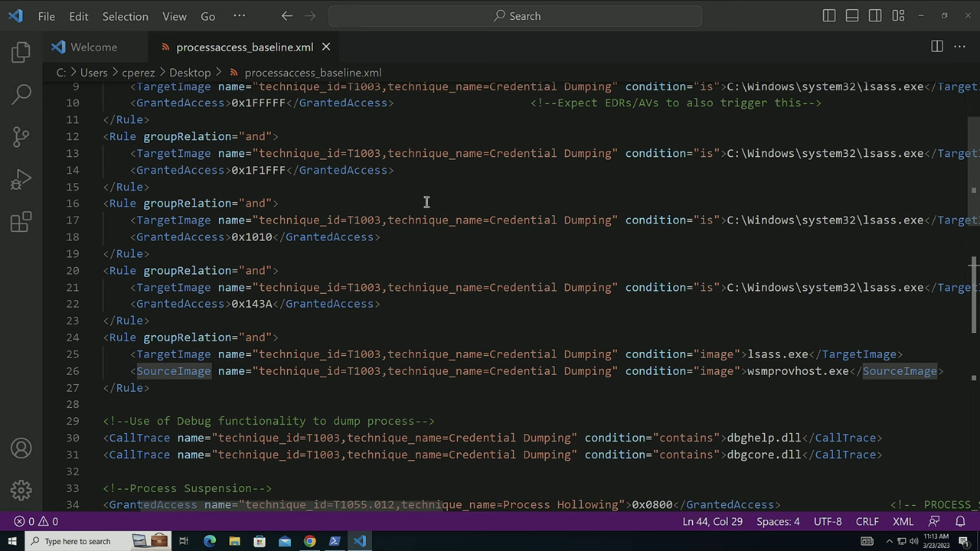
pyautogui.scroll(1, 424, 202)
pyautogui.scroll(1, 426, 207)
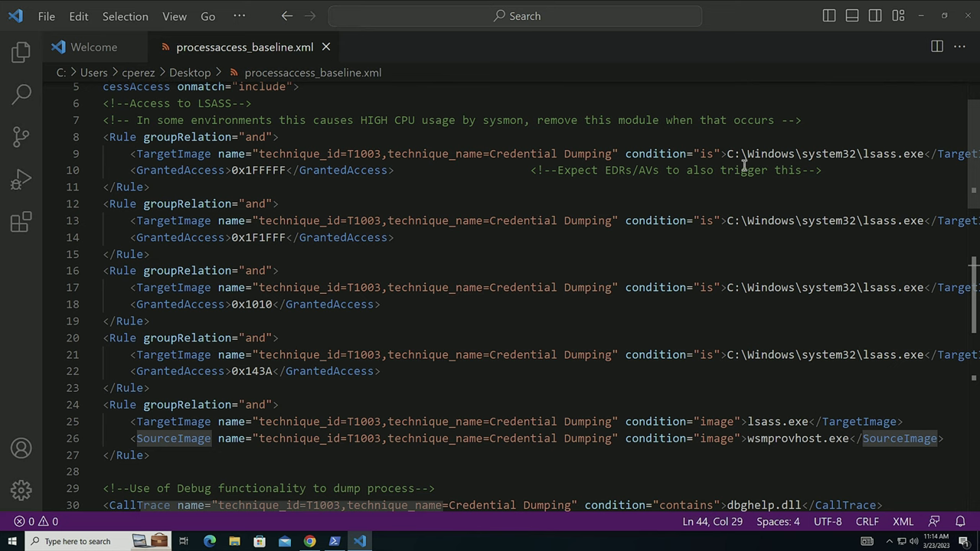
pyautogui.scroll(-1, 743, 165)
pyautogui.scroll(-1, 743, 165)
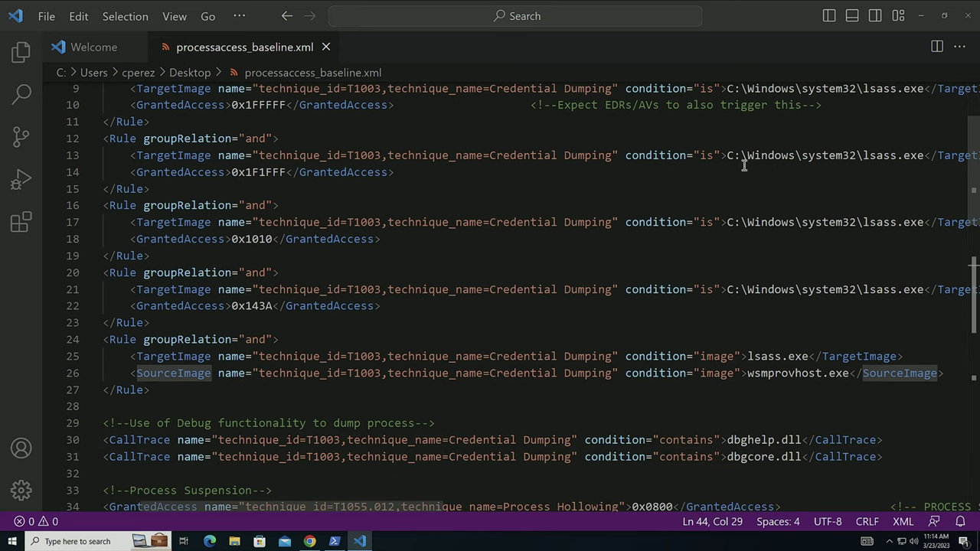
pyautogui.scroll(-2, 743, 166)
pyautogui.scroll(-1, 743, 165)
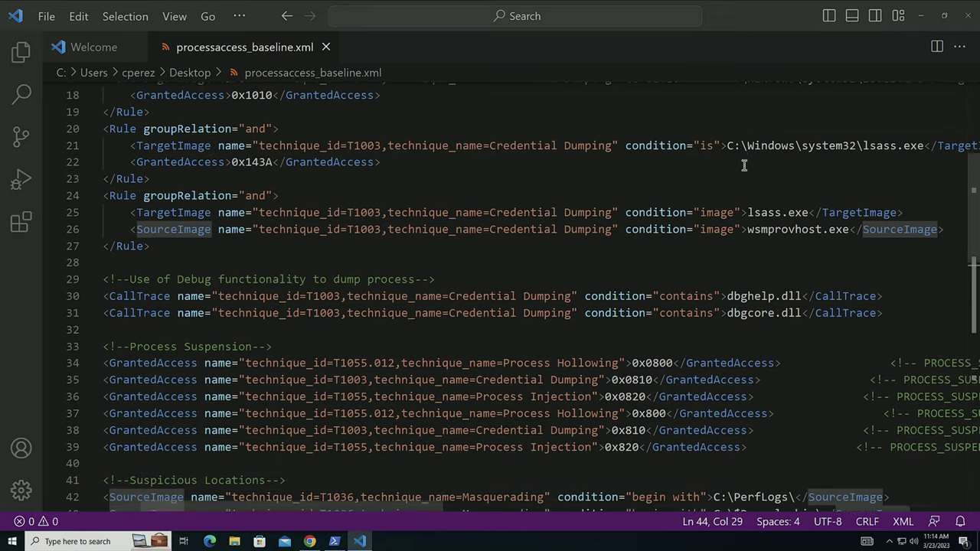
pyautogui.scroll(-1, 743, 166)
pyautogui.scroll(-1, 743, 165)
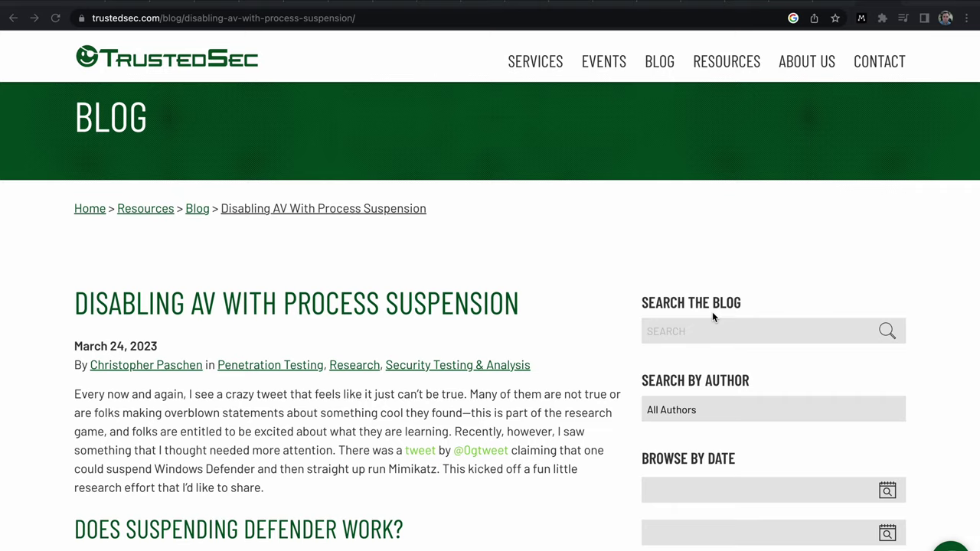
pyautogui.scroll(-4, 711, 317)
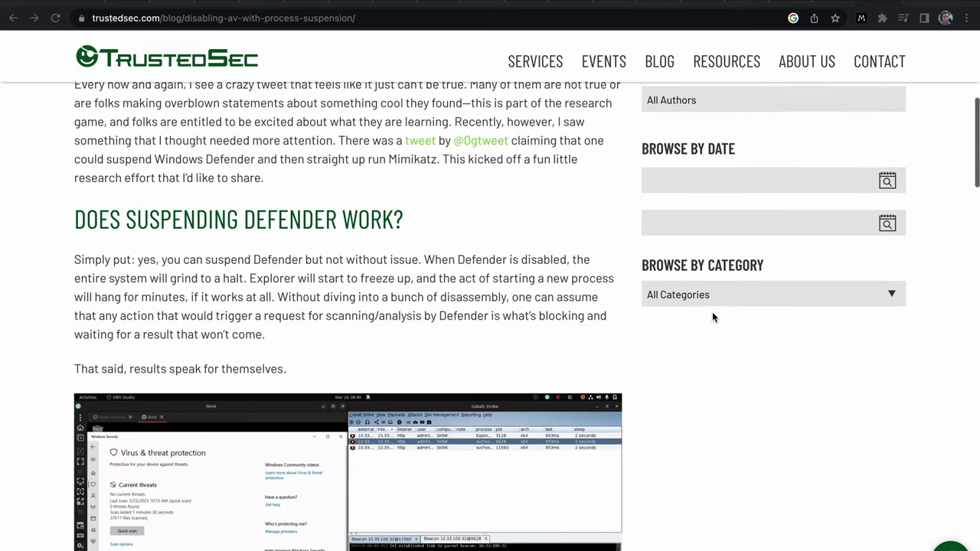
pyautogui.scroll(-3, 712, 317)
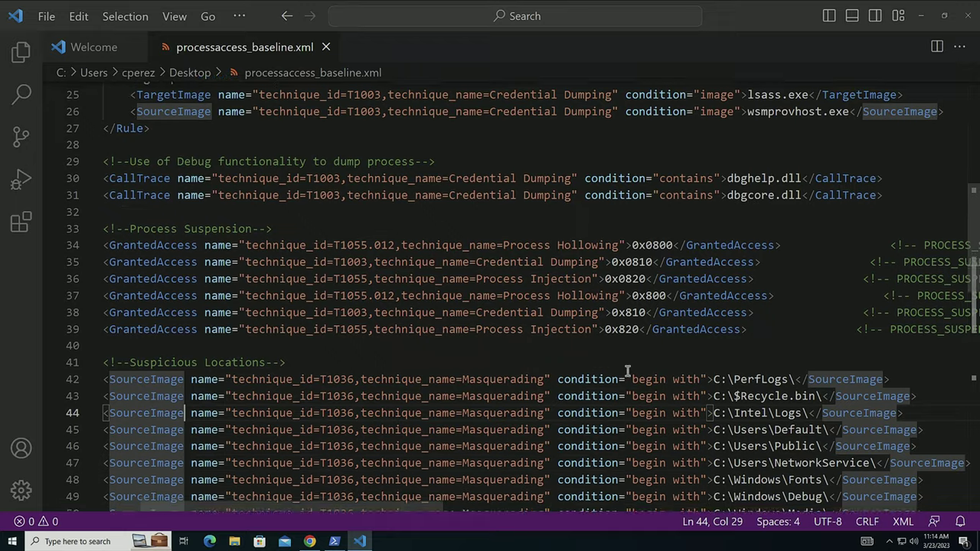
pyautogui.scroll(-2, 627, 371)
pyautogui.scroll(-1, 627, 371)
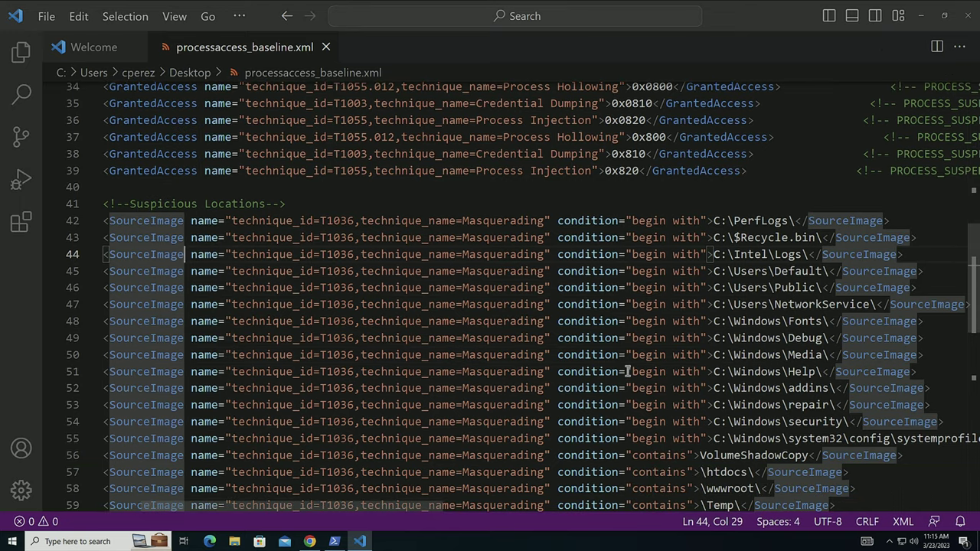
pyautogui.scroll(-1, 610, 345)
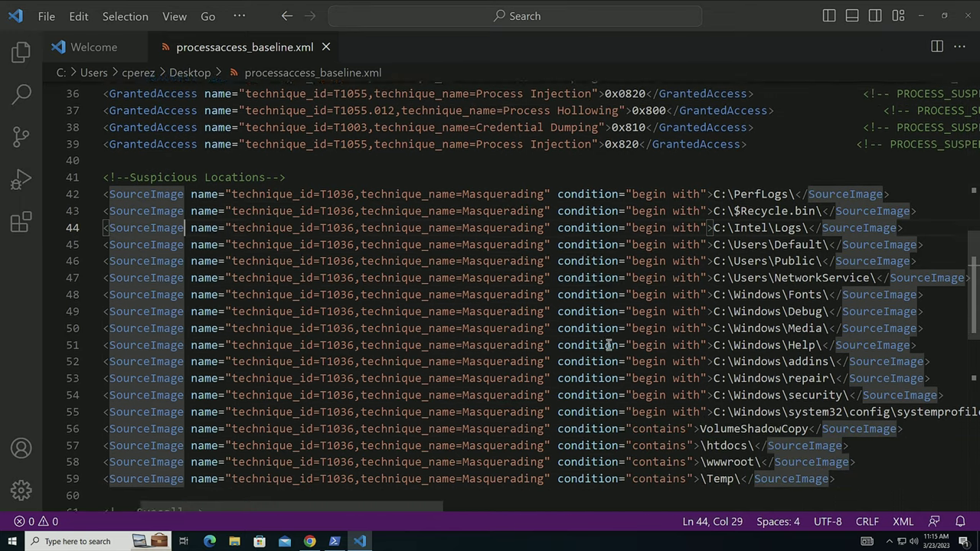
pyautogui.scroll(-1, 610, 345)
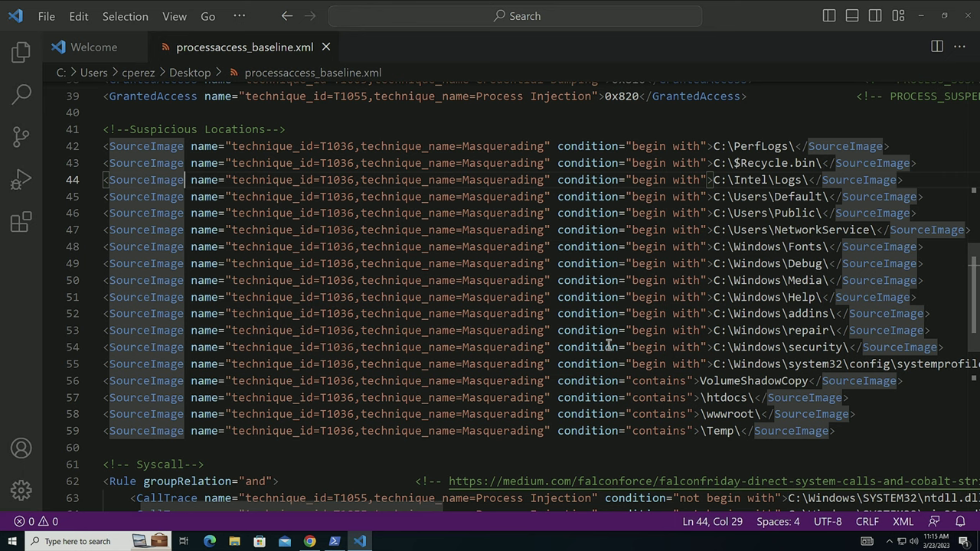
pyautogui.scroll(-2, 610, 345)
pyautogui.scroll(-1, 610, 346)
pyautogui.scroll(-1, 610, 345)
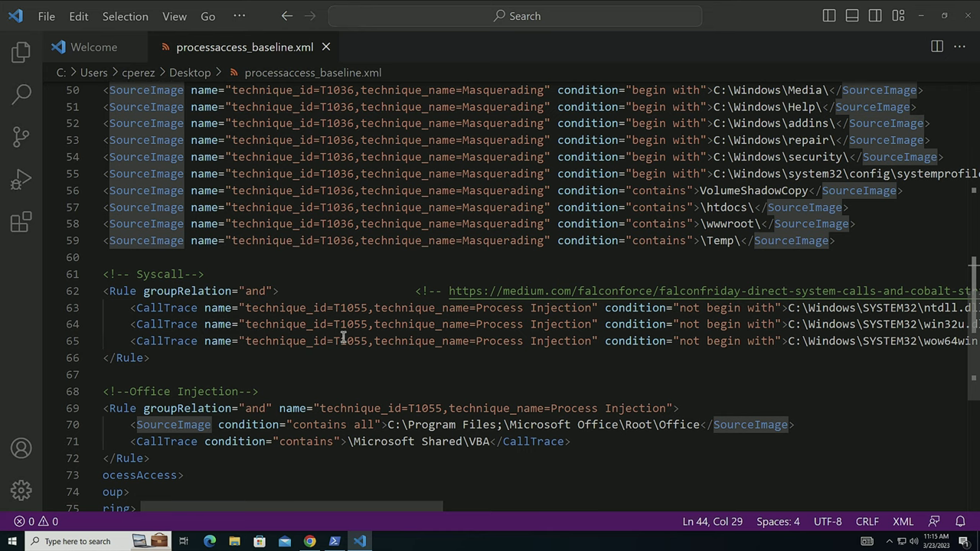
pyautogui.scroll(-1, 343, 337)
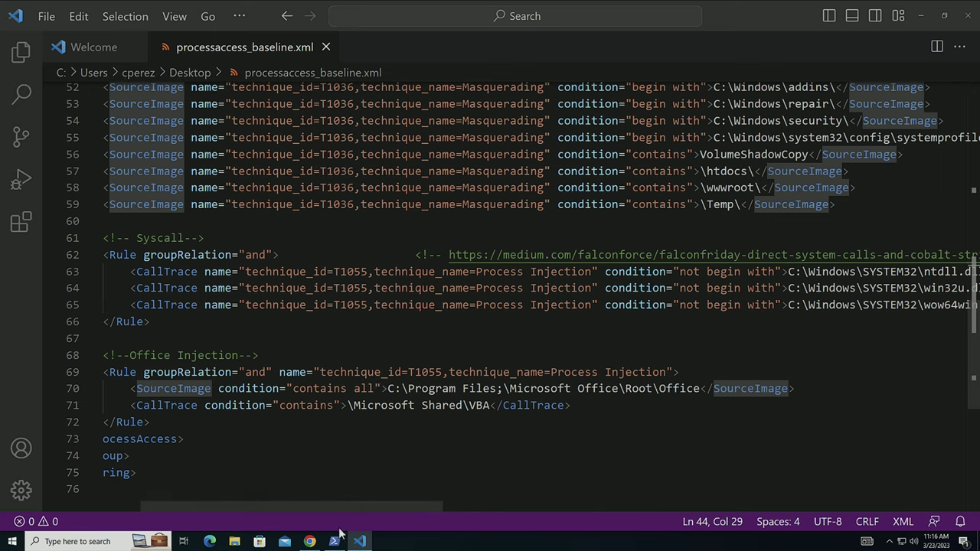
# Launch Windows PowerShell as administrator from a Start Menu search for 'powershel'
pyautogui.click(12, 541)
pyautogui.write('powe')
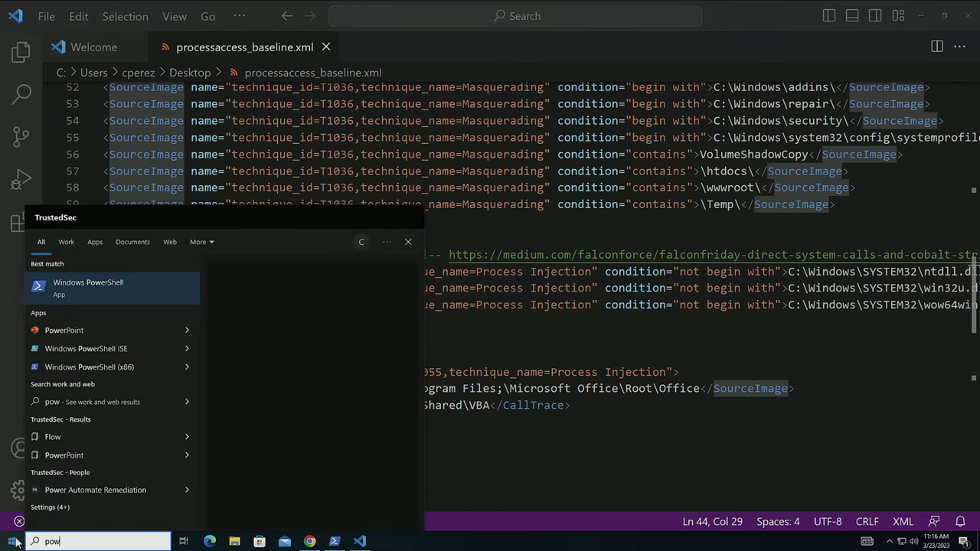
pyautogui.write('rshel')
pyautogui.click(252, 384)
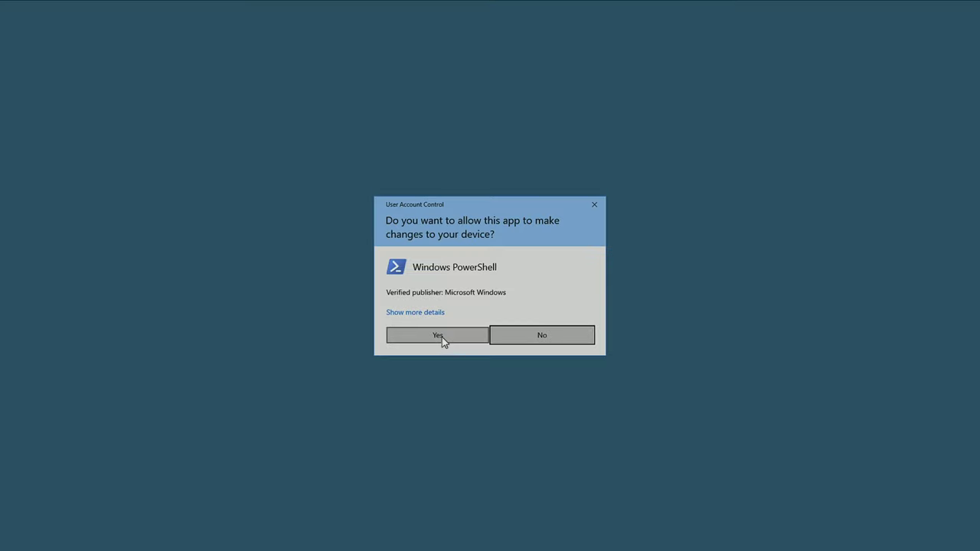
pyautogui.click(441, 335)
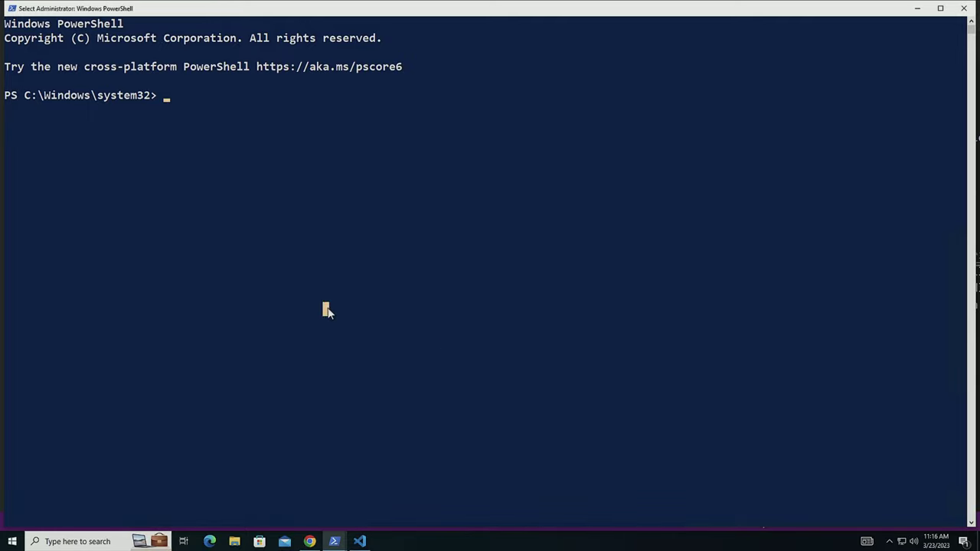
# Run Get-SysmonProcessAccess, using Tab completion, to list the ProcessAccess events
pyautogui.write('get-')
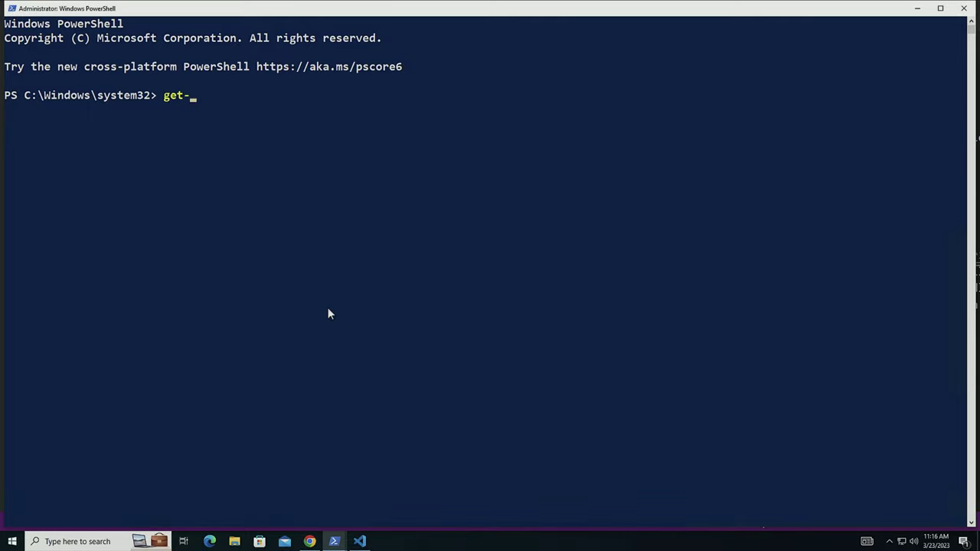
pyautogui.write('sysmonpro')
pyautogui.press('Tab')
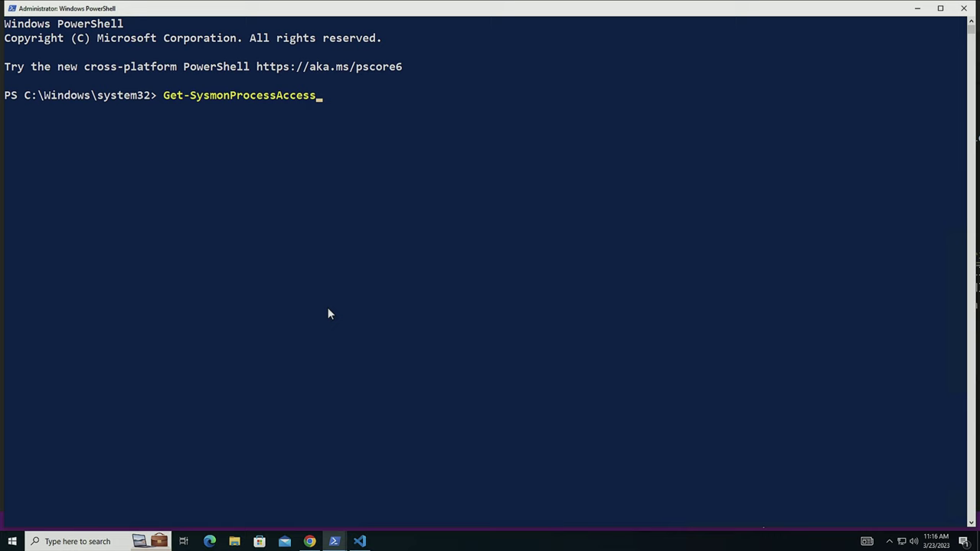
pyautogui.press('Return')
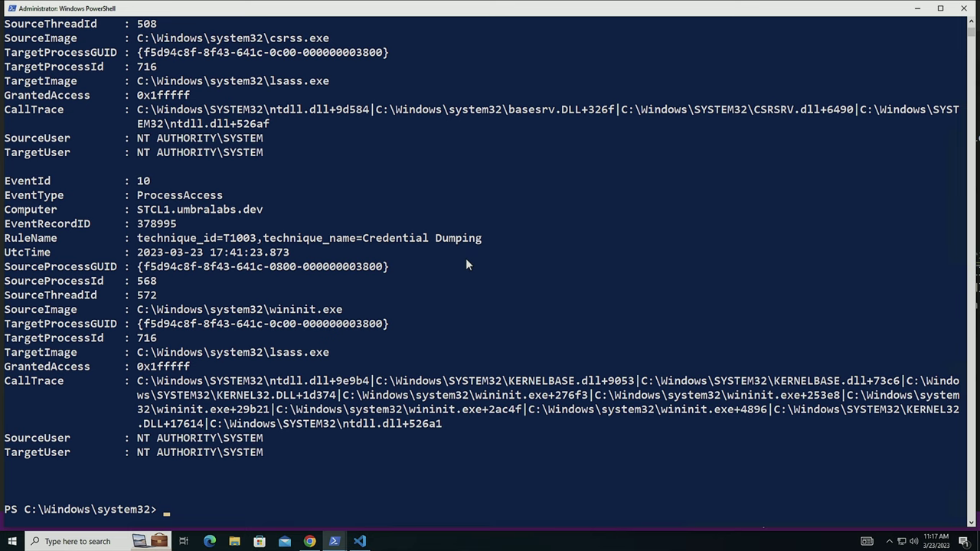
# Scroll through the lsass.exe access events and highlight the 0x1fffff GrantedAccess value
pyautogui.scroll(1, 465, 264)
pyautogui.scroll(1, 465, 265)
pyautogui.scroll(1, 466, 264)
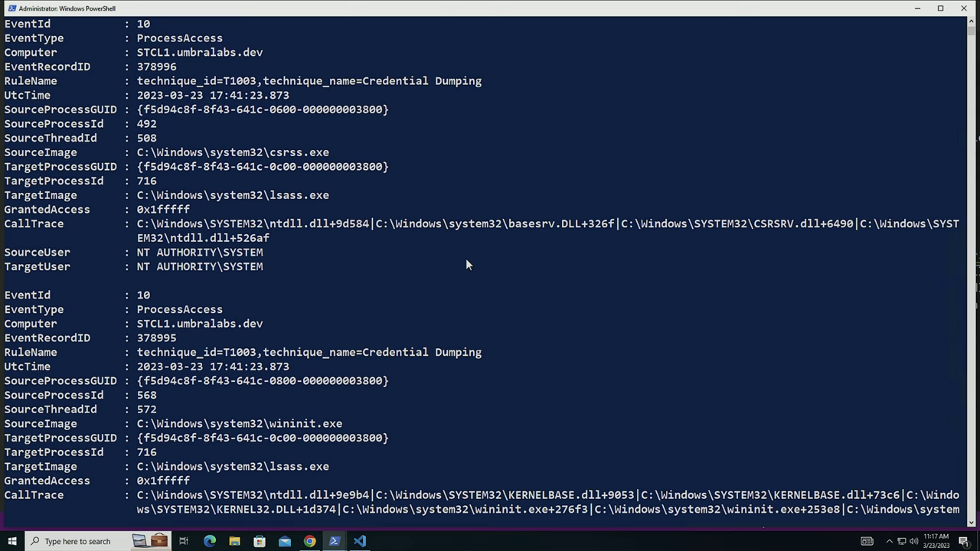
pyautogui.scroll(1, 466, 264)
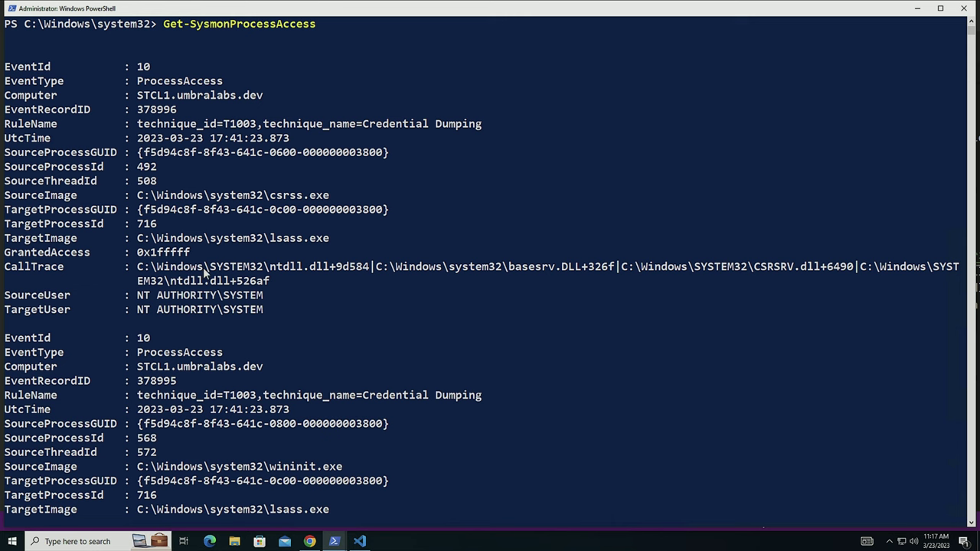
pyautogui.scroll(-1, 205, 273)
pyautogui.scroll(-1, 204, 273)
pyautogui.scroll(-1, 205, 273)
pyautogui.scroll(-1, 204, 272)
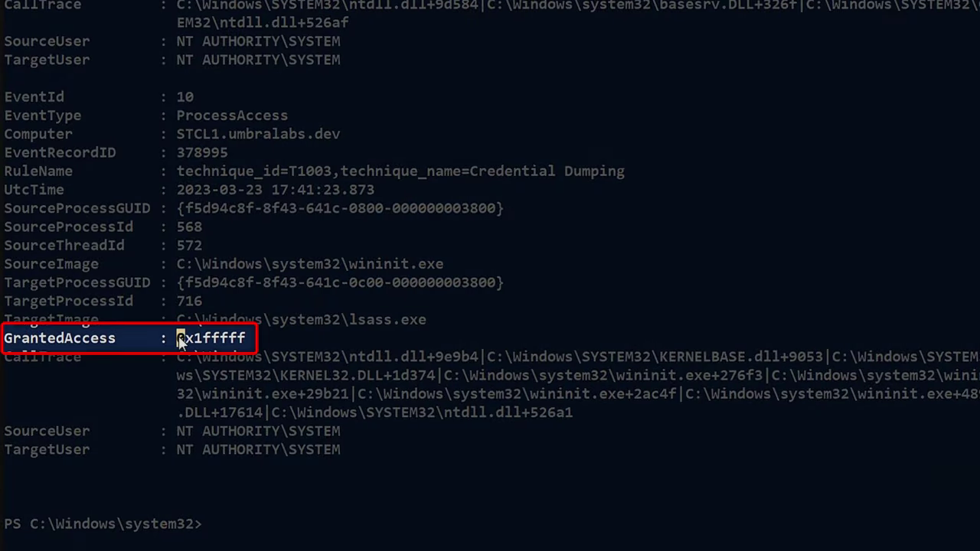
pyautogui.moveTo(178, 339); pyautogui.dragTo(247, 342)
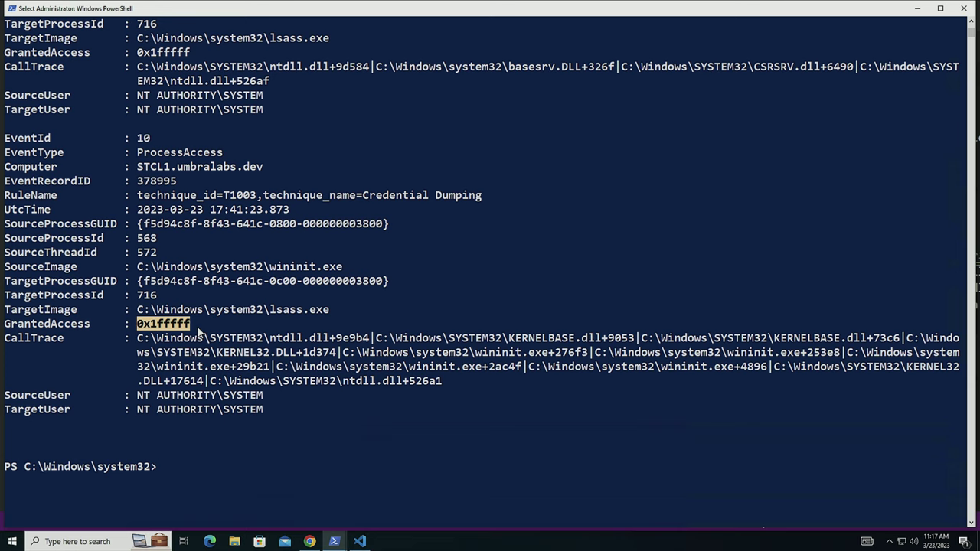
pyautogui.click(295, 386)
pyautogui.scroll(-1, 296, 385)
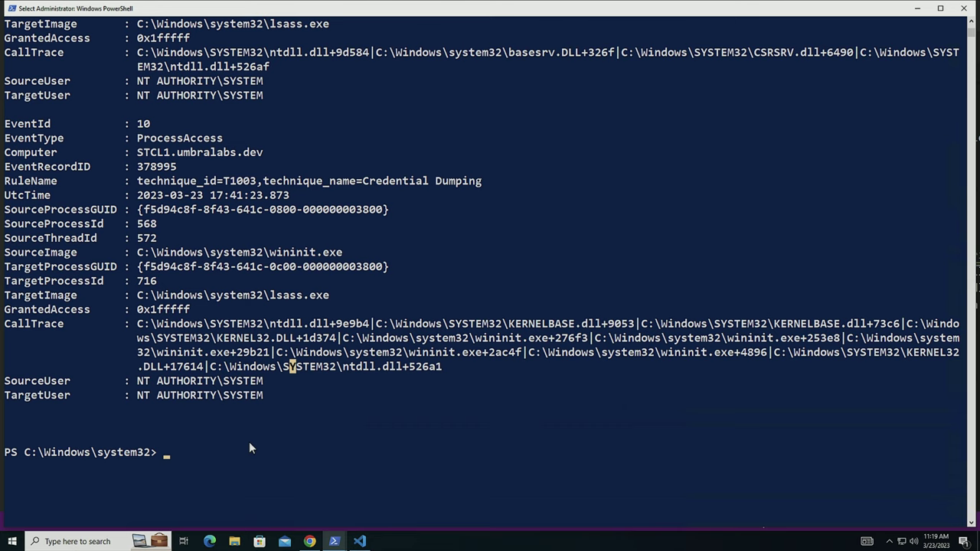
# Pipe Get-SysmonProcessAccess into select sourceimage, targetimage, grantedaccess, sourceuser, targetuser, fixing the semicolon typo
pyautogui.write('Get-SysmonProcessAccess')
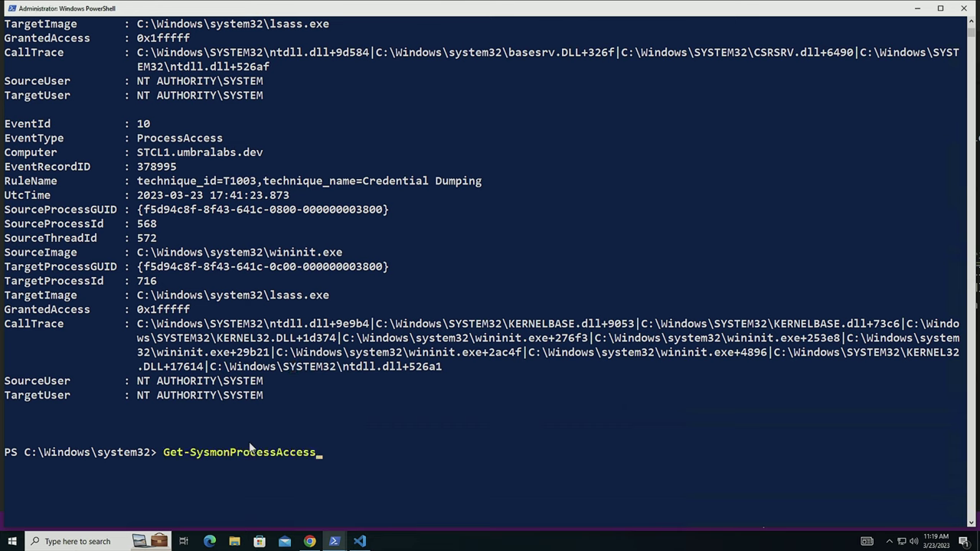
pyautogui.write(' | selec')
pyautogui.write('t sourc')
pyautogui.write('eim')
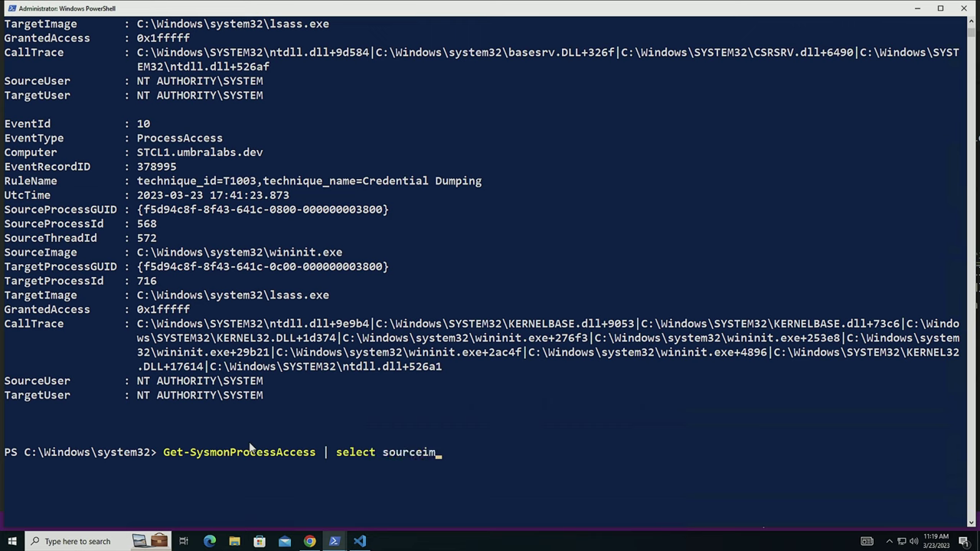
pyautogui.write('age')
pyautogui.write(';')
pyautogui.write('ta')
pyautogui.write('rgetimage')
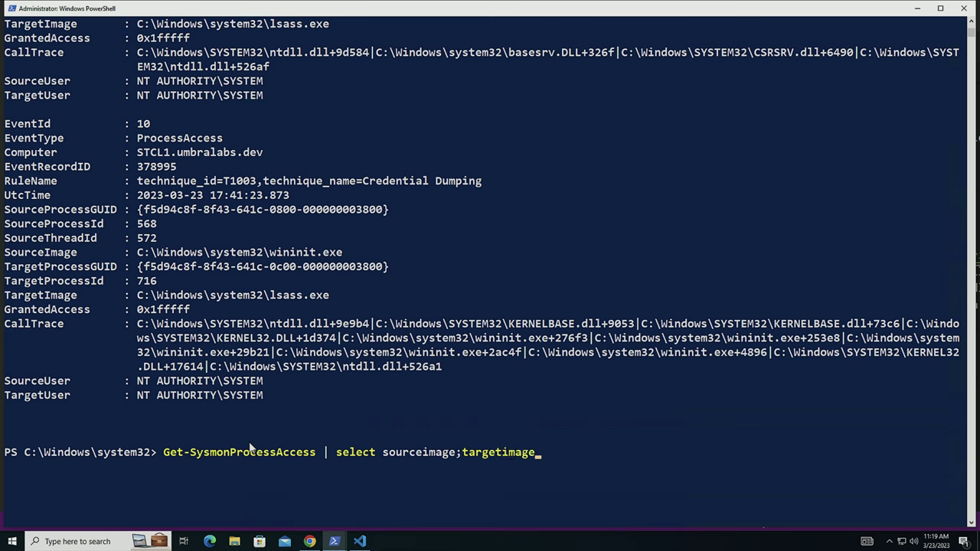
pyautogui.press('BackSpace')
pyautogui.press('BackSpace')
pyautogui.press('BackSpace')
pyautogui.press('BackSpace')
pyautogui.press('BackSpace')
pyautogui.press('BackSpace')
pyautogui.press('BackSpace')
pyautogui.press('BackSpace')
pyautogui.press('BackSpace')
pyautogui.press('BackSpace')
pyautogui.press('BackSpace')
pyautogui.press('BackSpace')
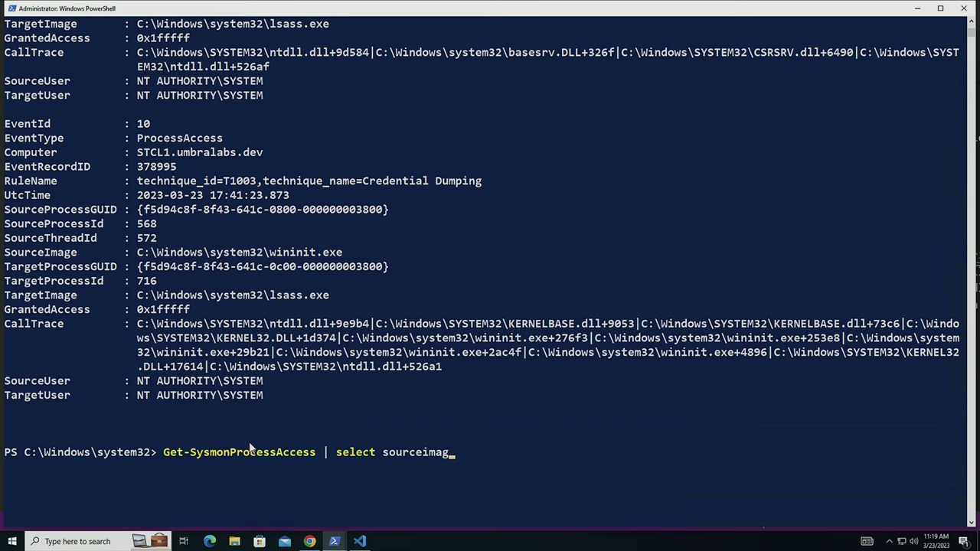
pyautogui.write(',')
pyautogui.write('target')
pyautogui.write('image,')
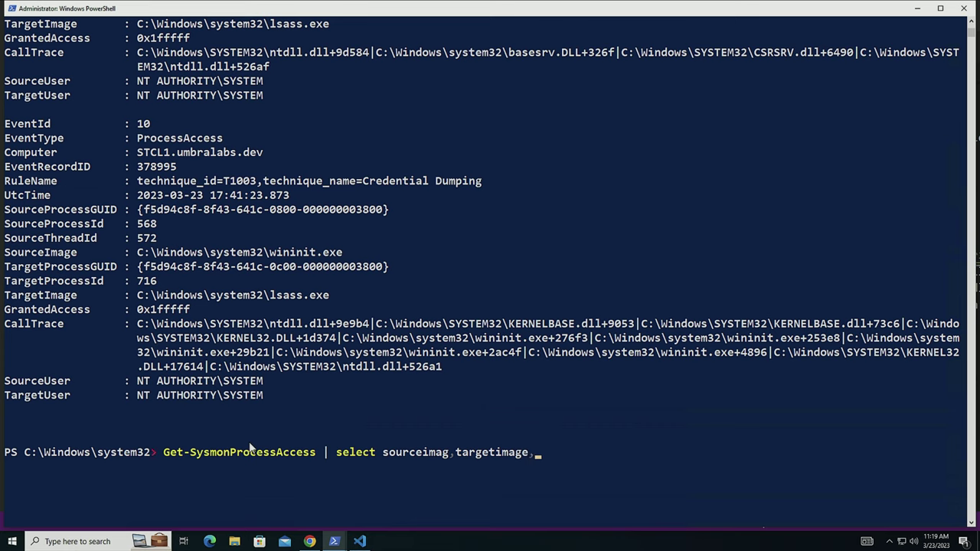
pyautogui.write('granteda')
pyautogui.write('ccess')
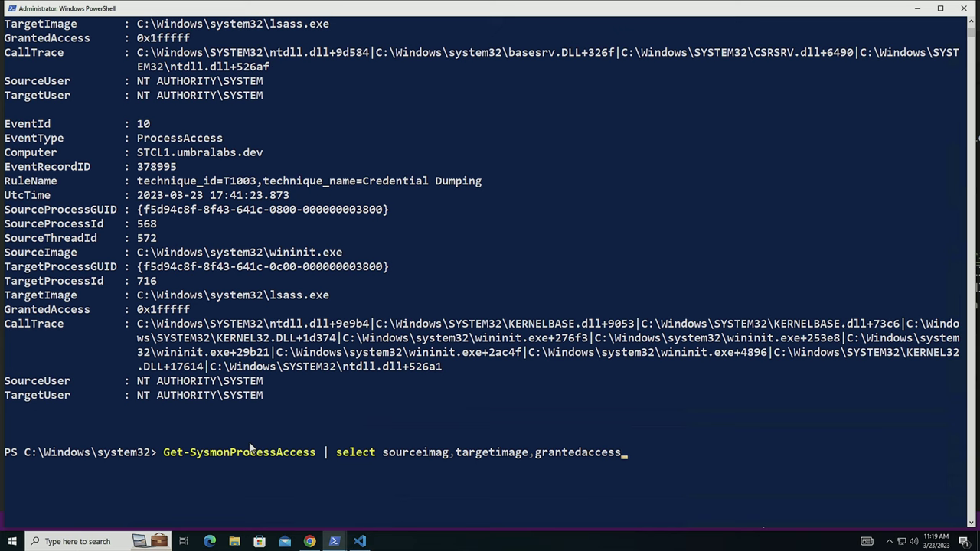
pyautogui.write(',')
pyautogui.write('source')
pyautogui.write('user,')
pyautogui.write('targetuser')
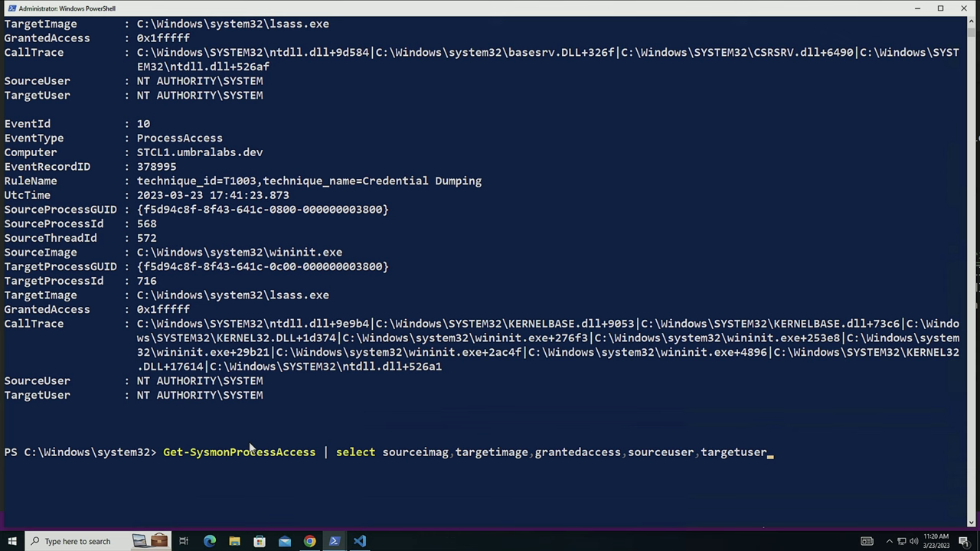
# Run the narrowed query, then rerun it piped through ConvertTo-SysmonRule into Set-Clipboard
pyautogui.press('Return')
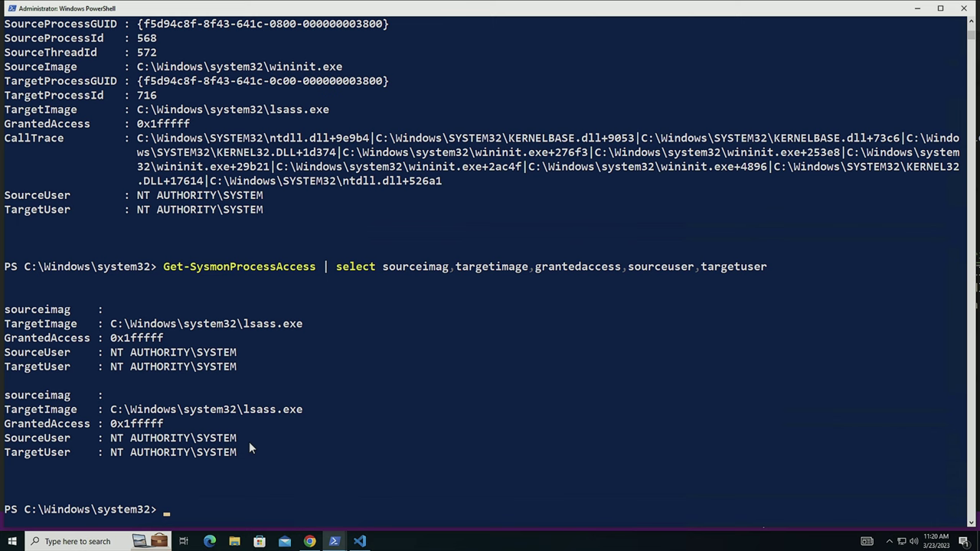
pyautogui.press('Up')
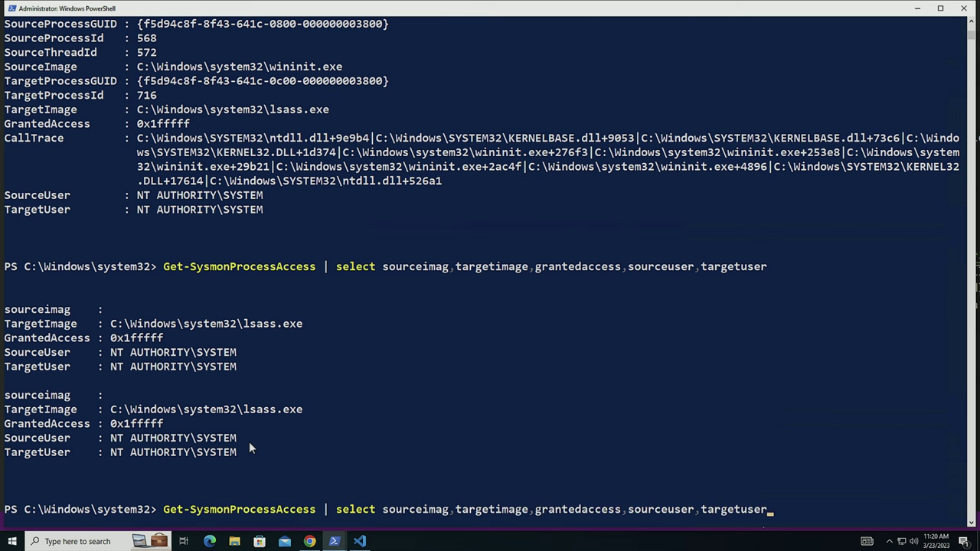
pyautogui.write('| con')
pyautogui.write('verto-')
pyautogui.press('BackSpace')
pyautogui.press('BackSpace')
pyautogui.write('to-')
pyautogui.write('sys')
pyautogui.press('Tab')
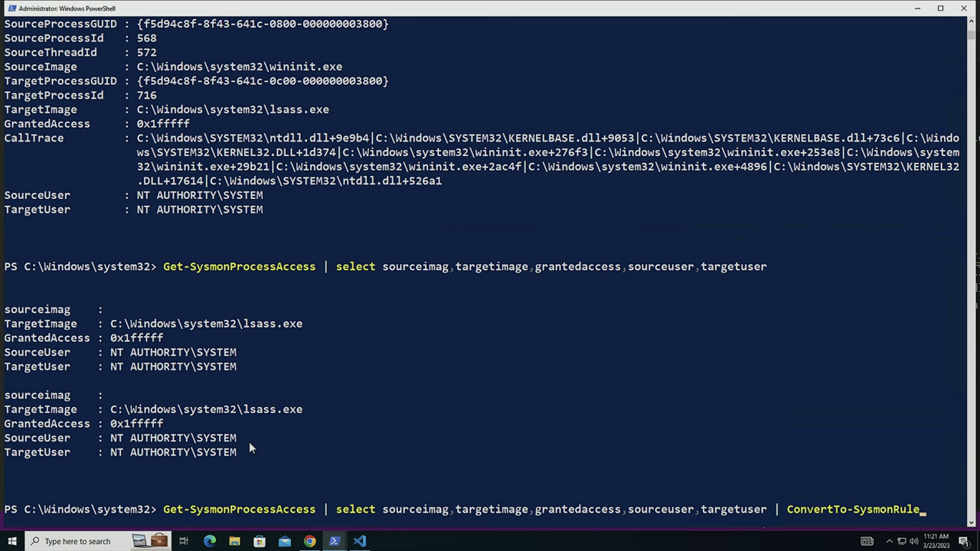
pyautogui.write(' | ')
pyautogui.write('set-')
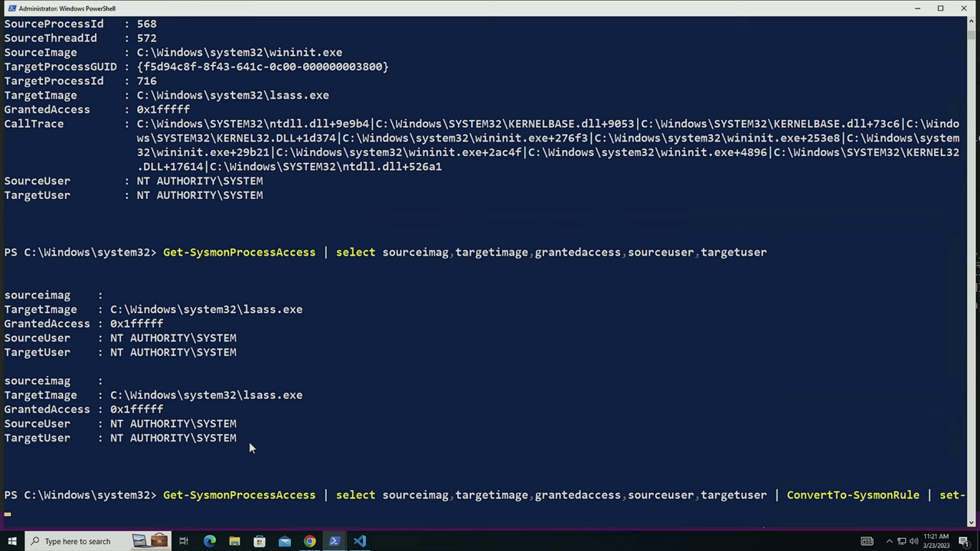
pyautogui.write('cli')
pyautogui.press('Tab')
pyautogui.press('Return')
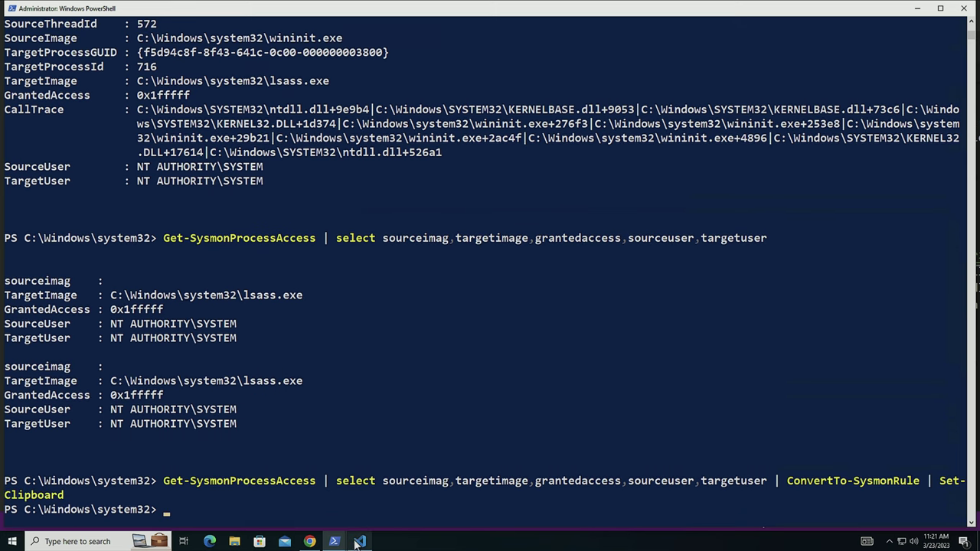
# In processaccess_baseline.xml, add a ProcessAccess placeholder two lines below the closing </ProcessAccess> tag
pyautogui.click(357, 542)
pyautogui.click(233, 442)
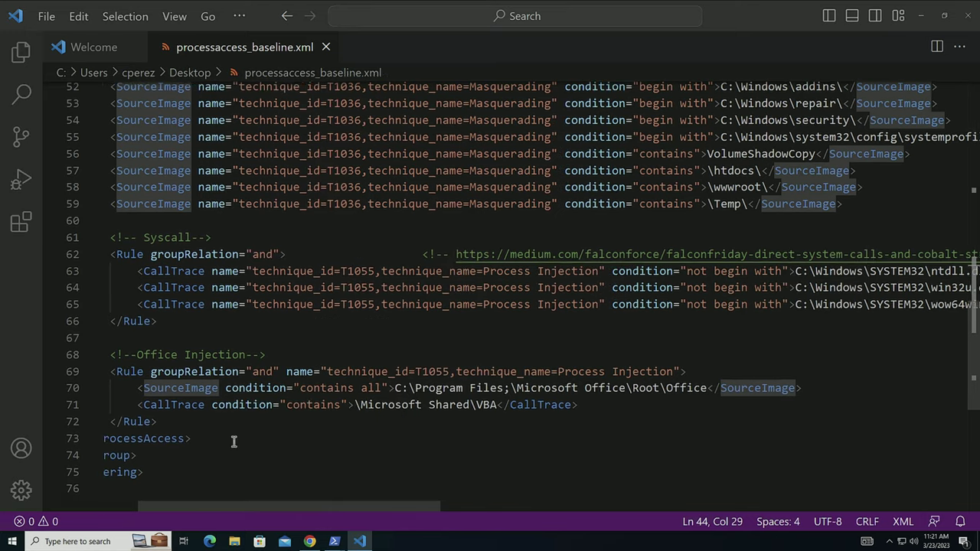
pyautogui.hscroll(-3, 234, 442)
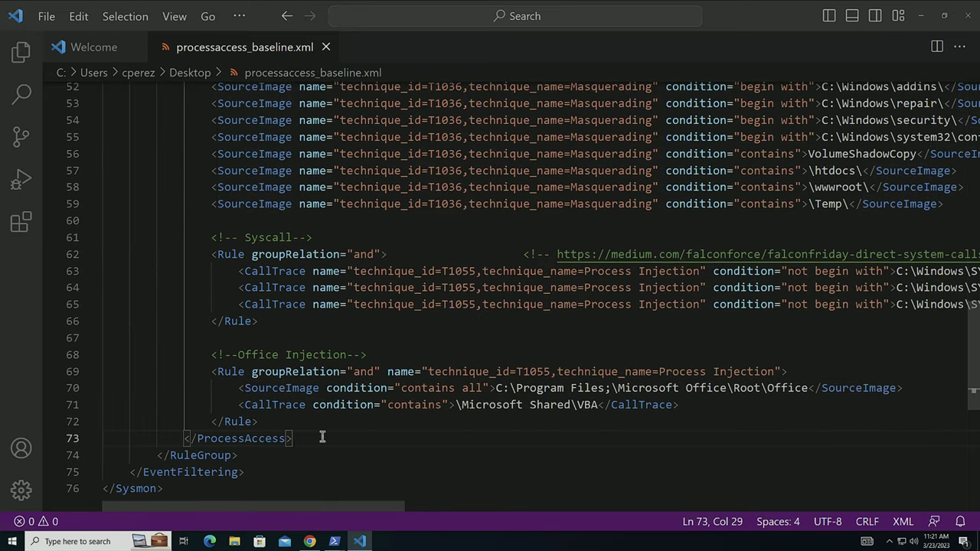
pyautogui.press('Return')
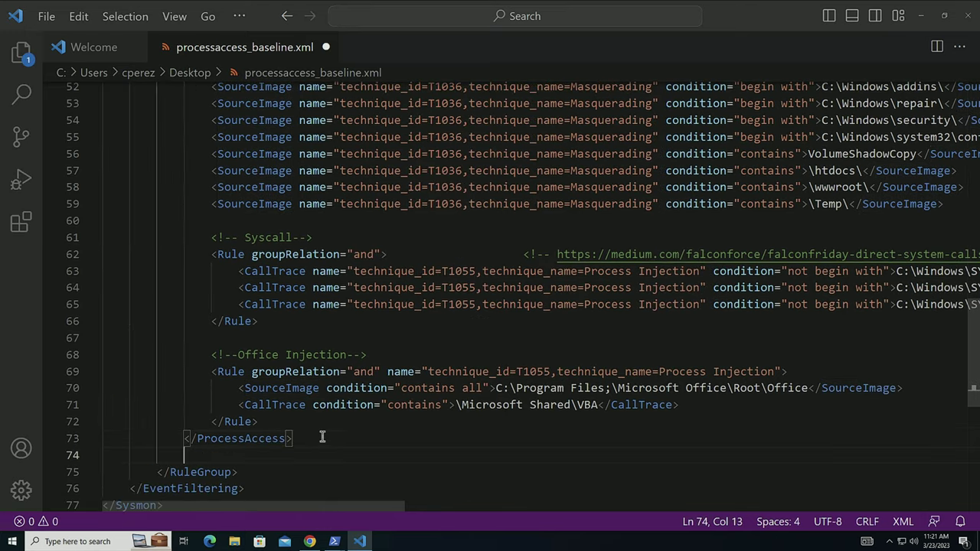
pyautogui.press('Return')
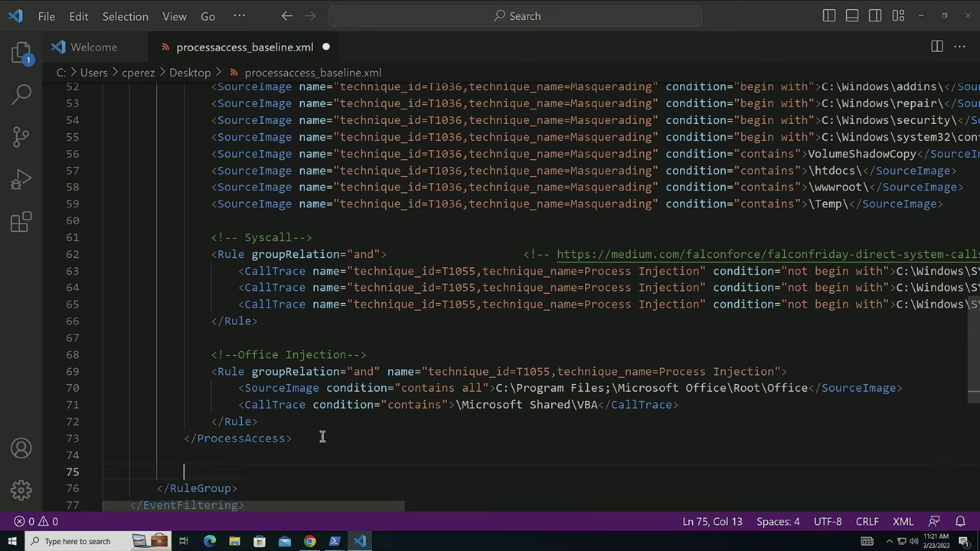
pyautogui.hotkey('ctrl', 'space')
pyautogui.write('proce')
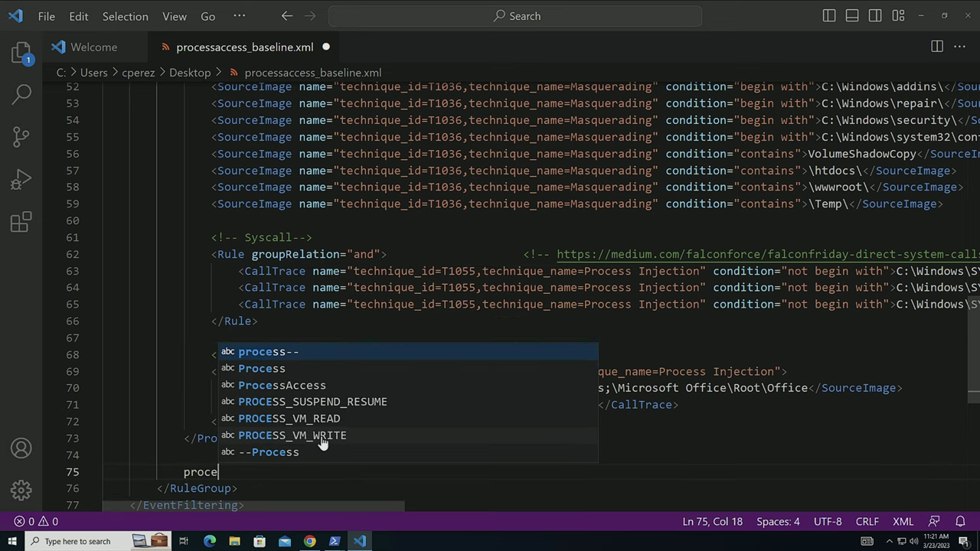
pyautogui.press('Down')
pyautogui.press('Down')
pyautogui.press('Return')
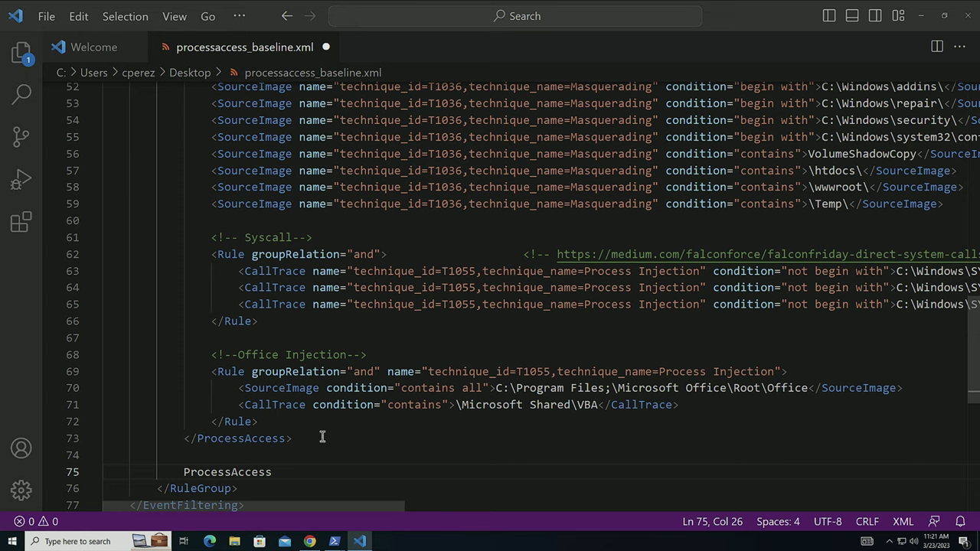
pyautogui.press('BackSpace')
pyautogui.press('BackSpace')
pyautogui.press('BackSpace')
pyautogui.press('BackSpace')
pyautogui.press('BackSpace')
pyautogui.press('BackSpace')
pyautogui.press('BackSpace')
pyautogui.press('BackSpace')
pyautogui.press('BackSpace')
pyautogui.press('BackSpace')
pyautogui.press('BackSpace')
pyautogui.press('BackSpace')
pyautogui.press('BackSpace')
# Collapse and re-expand the RuleGroup to check the file outline, removing stray typed text
pyautogui.hotkey('ctrl', 'shift', '[')
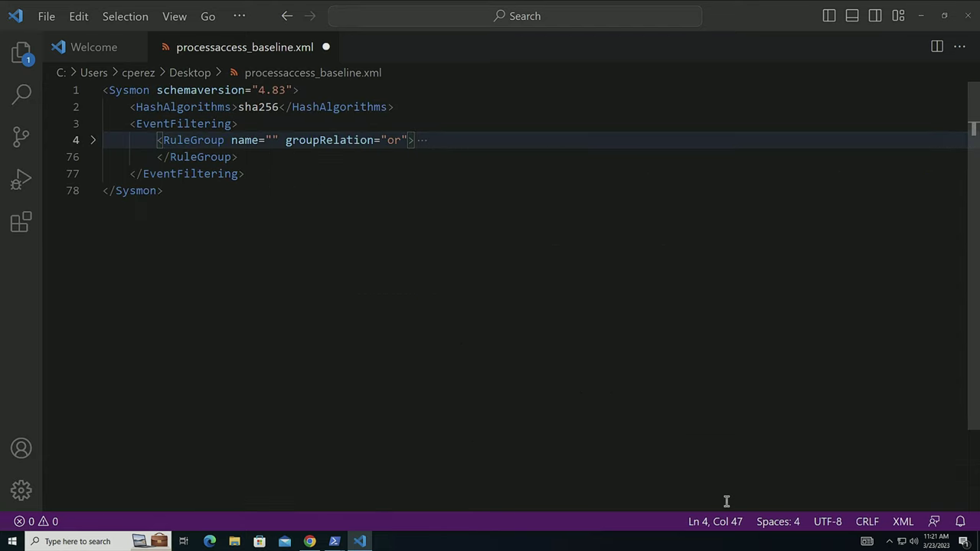
pyautogui.write('cha')
pyautogui.press('BackSpace')
pyautogui.press('BackSpace')
pyautogui.press('BackSpace')
pyautogui.write('cha')
pyautogui.press('BackSpace')
pyautogui.press('BackSpace')
pyautogui.press('BackSpace')
pyautogui.hotkey('ctrl', 'shift', ']')
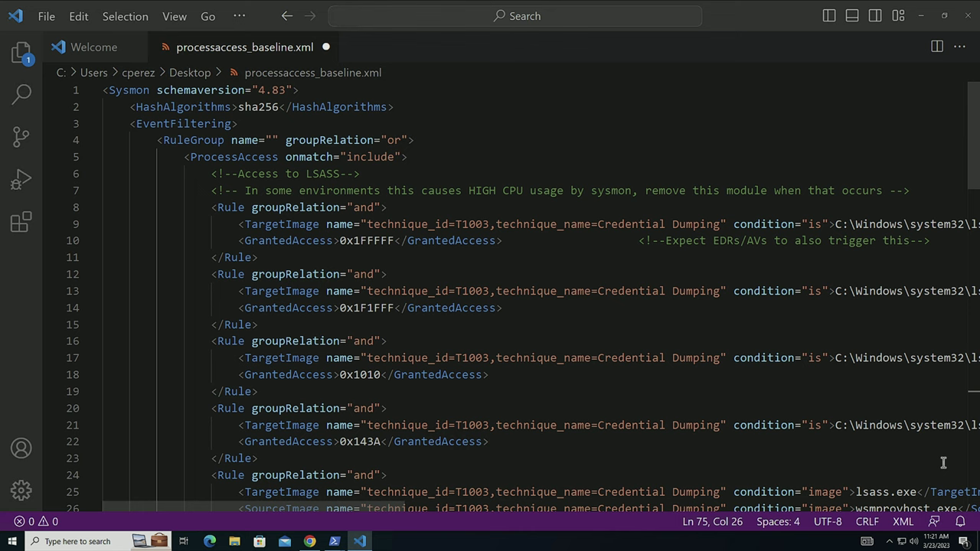
pyautogui.click(690, 194)
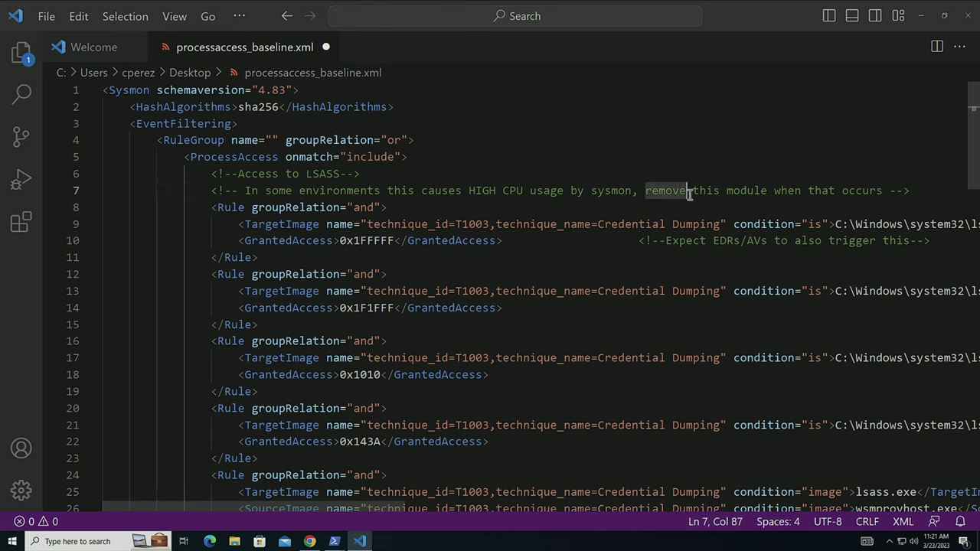
# Switch the file's language mode to Sysmon
pyautogui.hotkey('ctrl', 'shift', 'p')
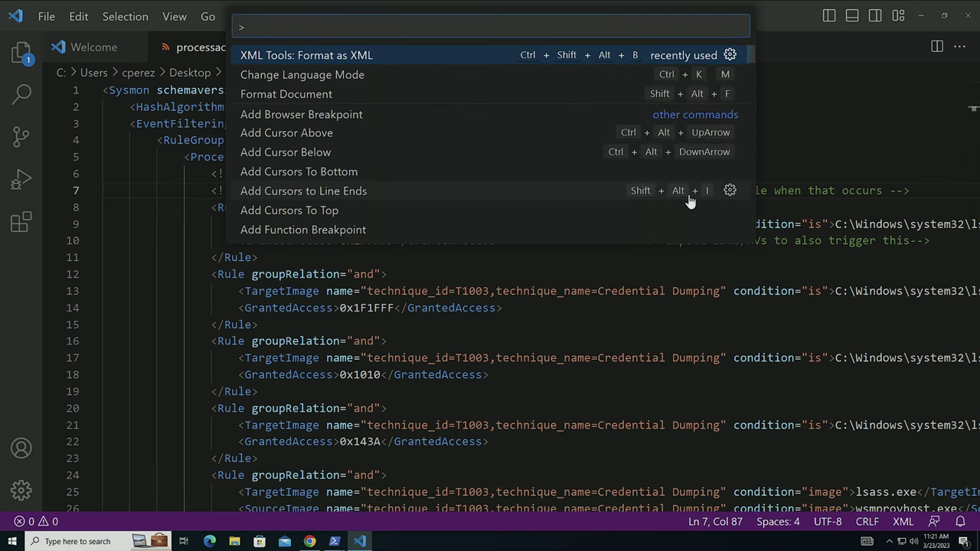
pyautogui.write('changela')
pyautogui.press('Return')
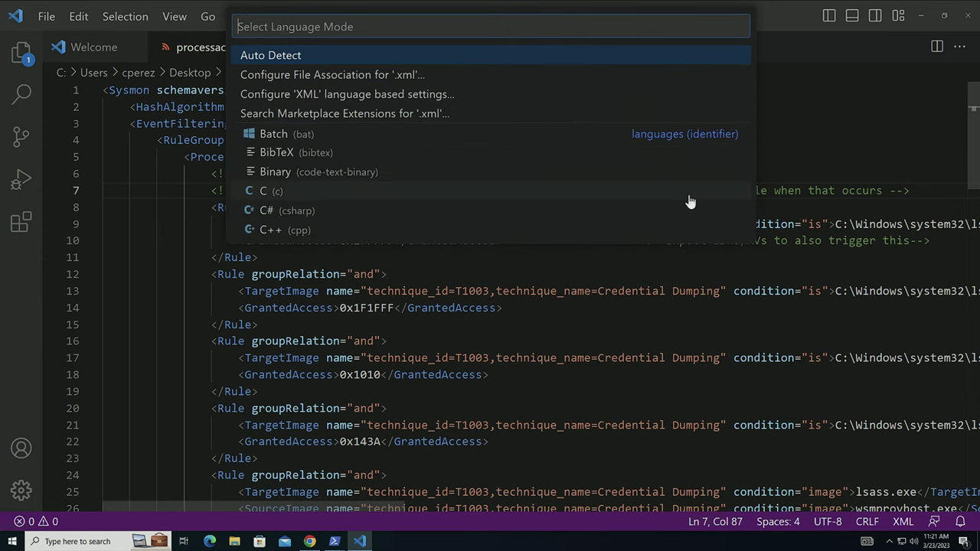
pyautogui.write('sys')
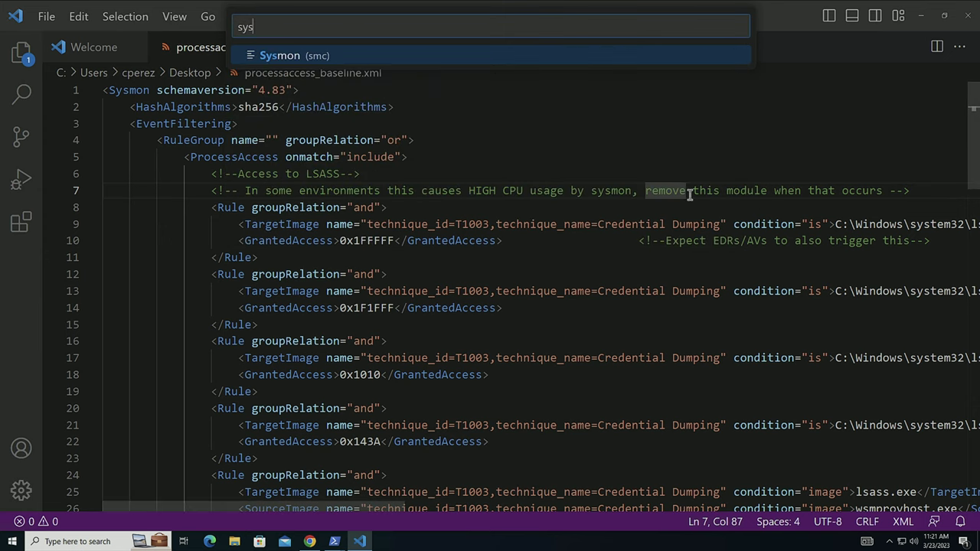
pyautogui.write('mon')
pyautogui.press('Return')
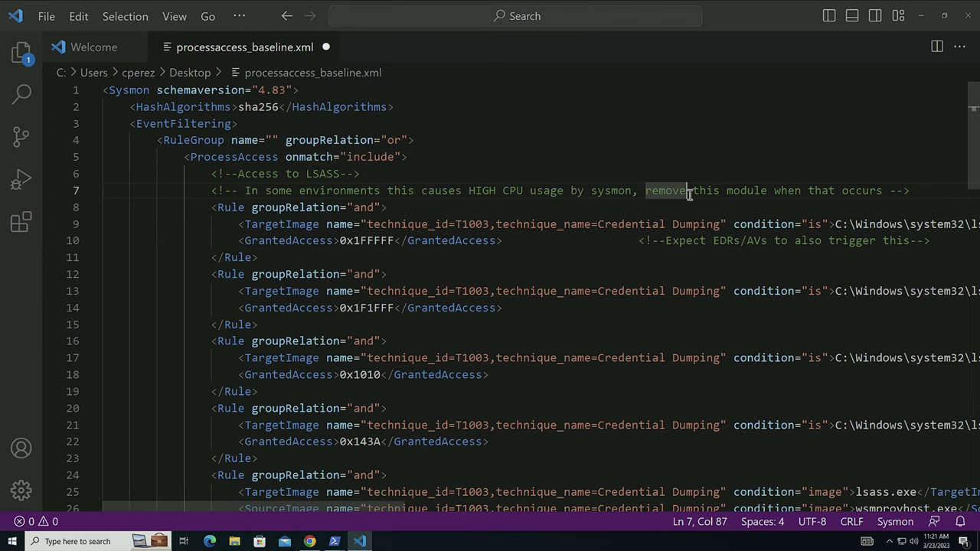
# Scroll down to line 75 and delete the ProcessAccess placeholder word
pyautogui.scroll(-5, 641, 283)
pyautogui.scroll(-2, 642, 283)
pyautogui.scroll(-1, 641, 284)
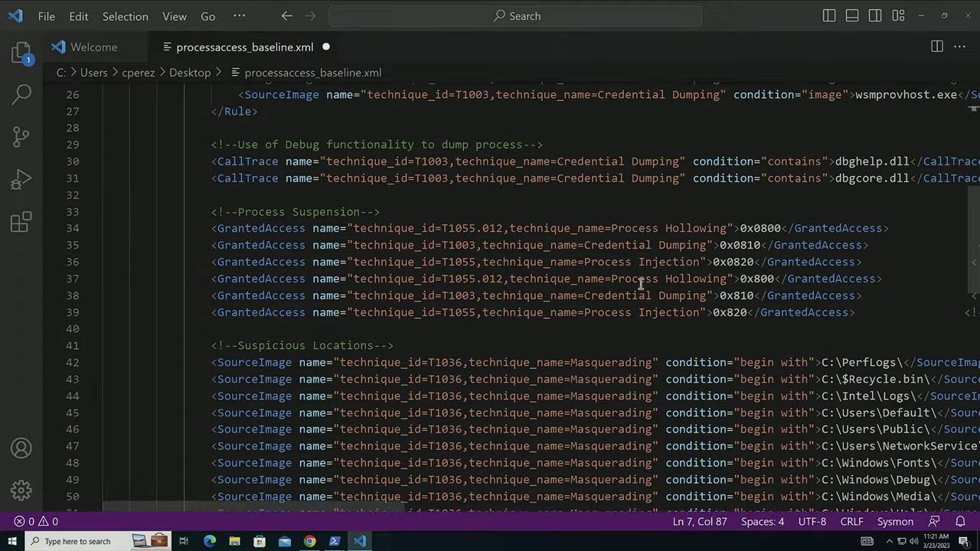
pyautogui.scroll(-1, 642, 283)
pyautogui.scroll(-2, 642, 284)
pyautogui.scroll(-2, 641, 283)
pyautogui.scroll(-1, 642, 283)
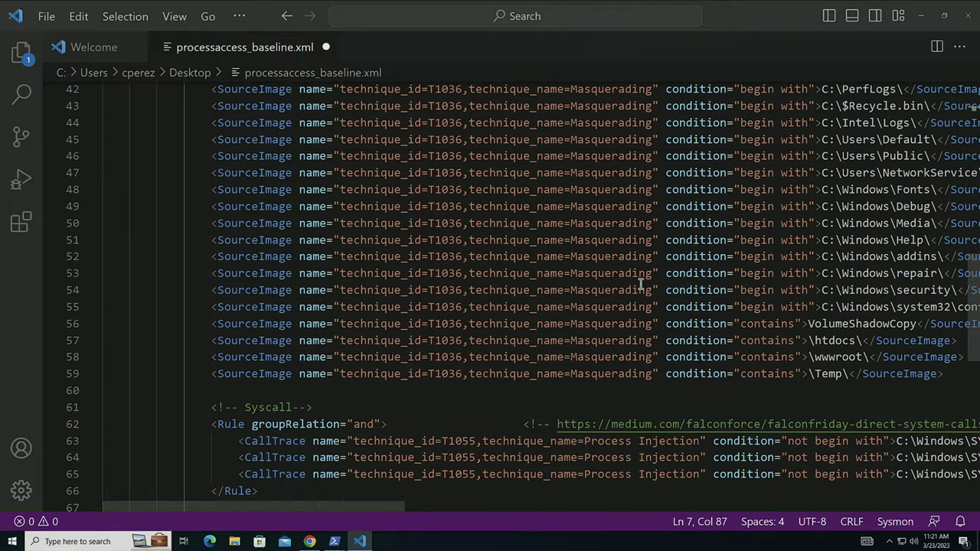
pyautogui.scroll(-3, 642, 285)
pyautogui.scroll(-2, 641, 285)
pyautogui.scroll(-1, 641, 284)
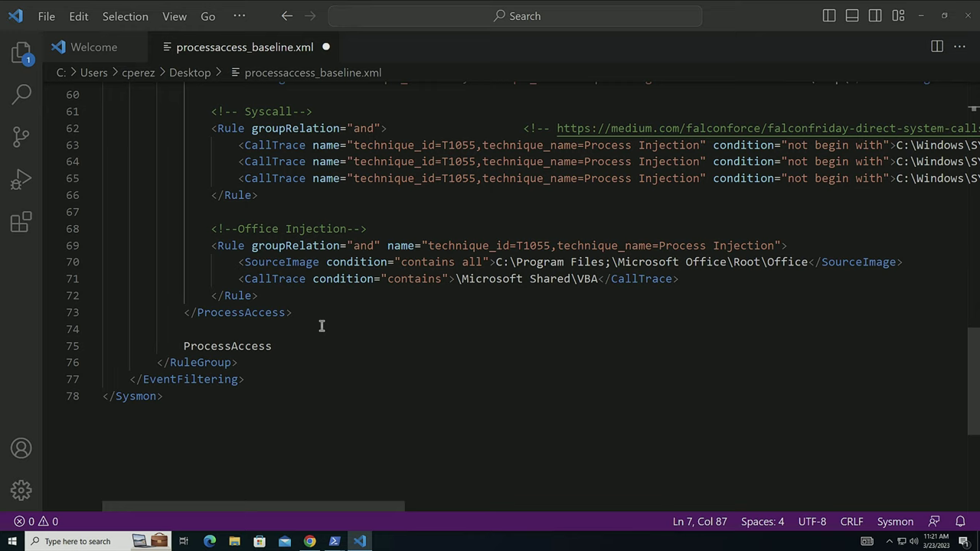
pyautogui.moveTo(304, 339); pyautogui.dragTo(184, 346)
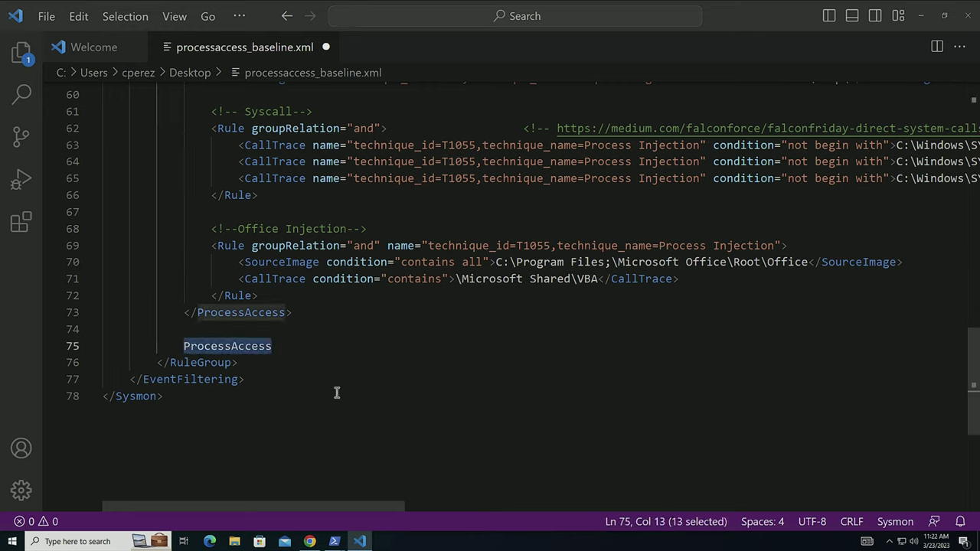
pyautogui.press('Delete')
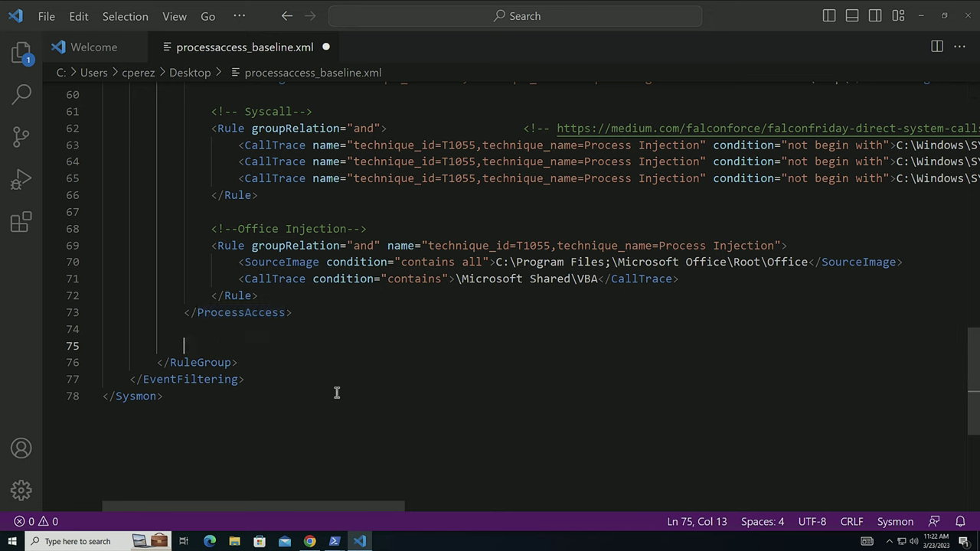
# Insert the ProcessAccess snippet with onmatch exclude and paste the two lsass.exe rules
pyautogui.hotkey('ctrl', 'space')
pyautogui.write('proc')
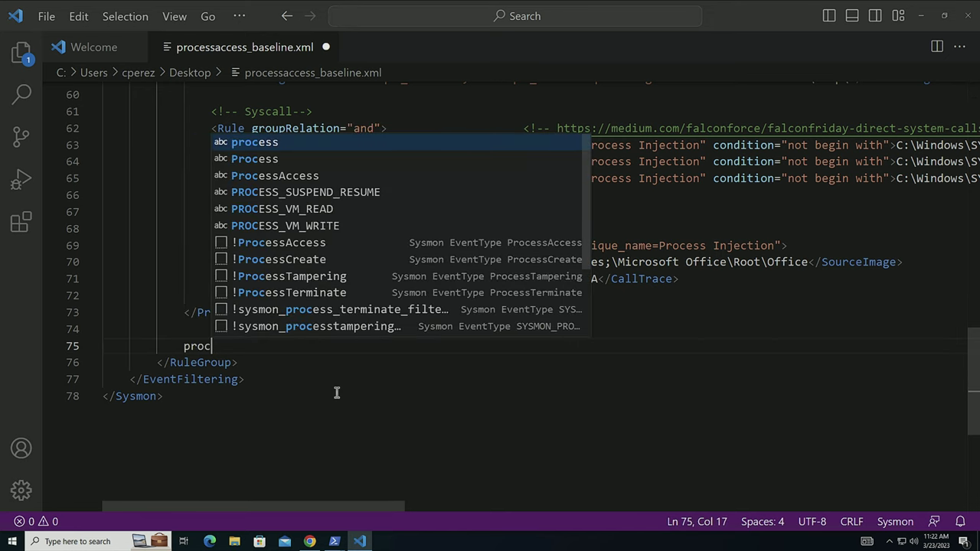
pyautogui.write('es')
pyautogui.press('Down')
pyautogui.press('Down')
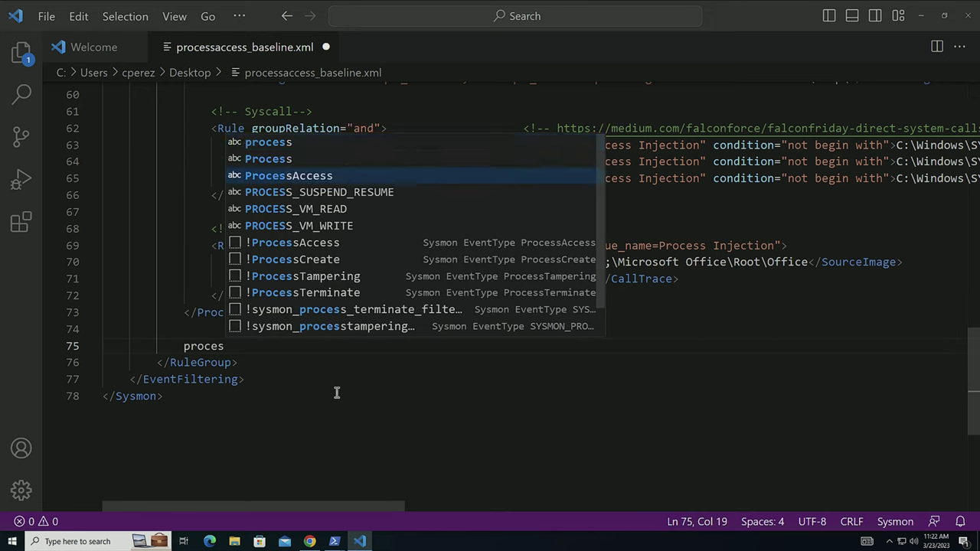
pyautogui.press('Down')
pyautogui.press('Down')
pyautogui.press('Down')
pyautogui.press('Down')
pyautogui.press('Return')
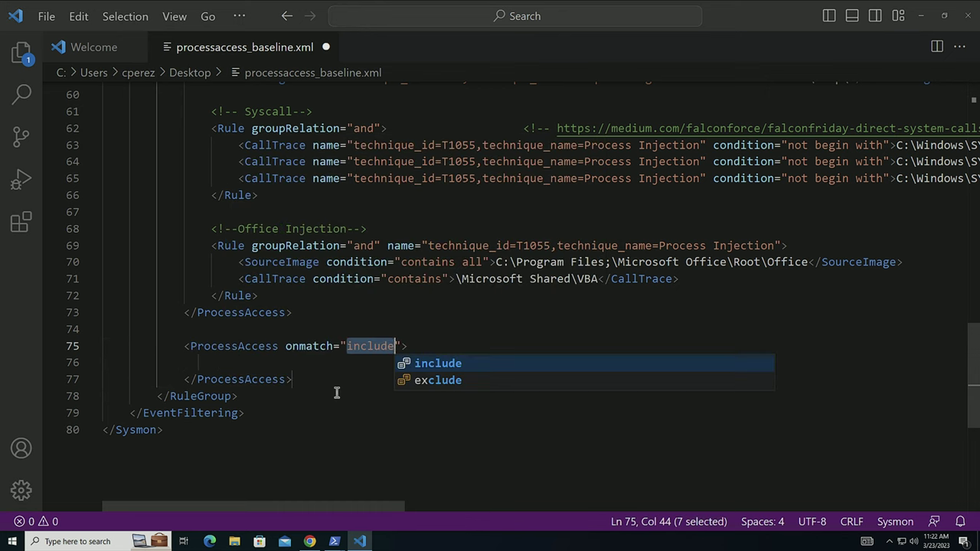
pyautogui.press('Down')
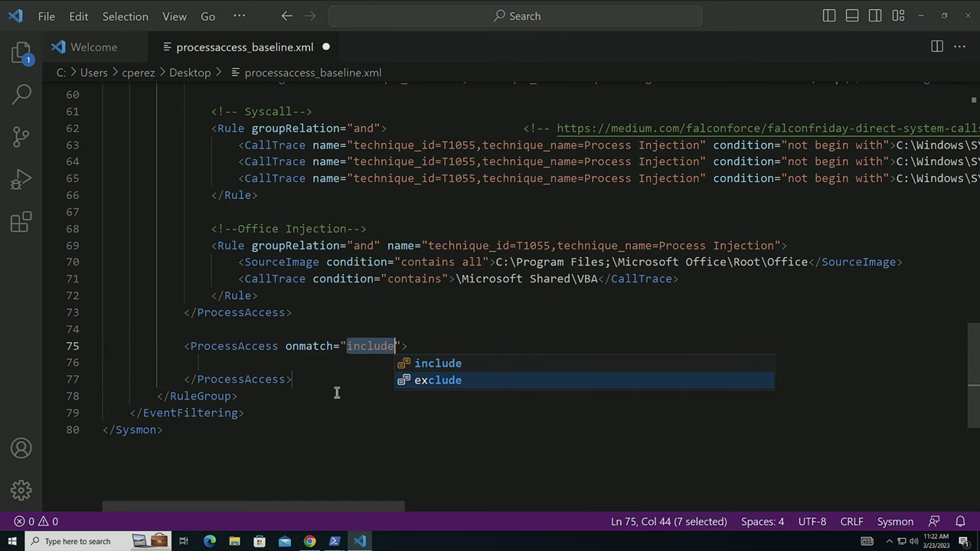
pyautogui.press('Return')
pyautogui.press('Tab')
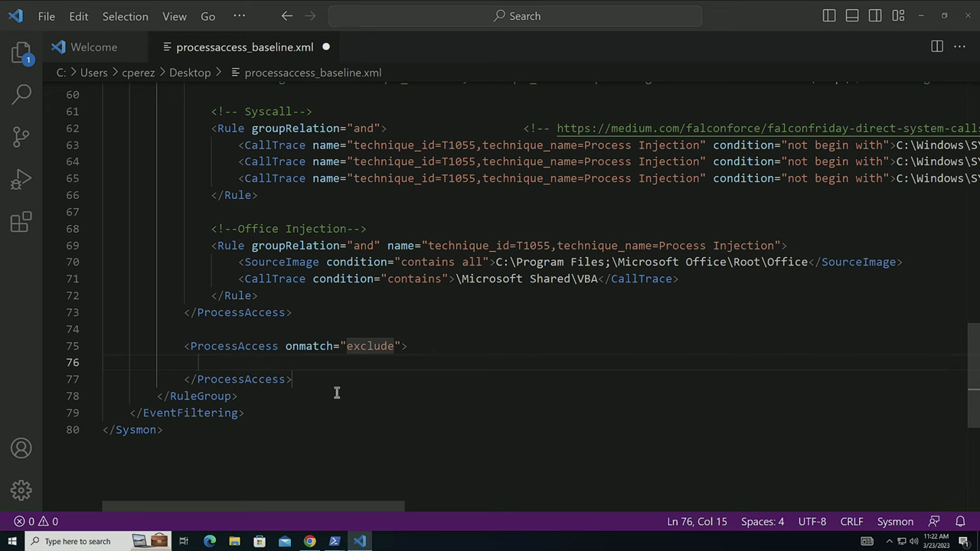
pyautogui.write('<Rule groupRelation="and">   <sourceimag condition=\'is\'></sourceimag>   <TargetImage condition=\'is\'>C:\\Windows\\system32\\lsass.exe</TargetImage>   <GrantedAccess condition=\'is\'>0x1fffff</GrantedAccess>   <SourceUser condition=\'is\'>NT AUTHORITY\\SYSTEM</SourceUser>   <TargetUser condition=\'is\'>NT AUTHORITY\\SYSTEM</TargetUser> </Rule> <Rule groupRelation="and">   <sourceimag condition=\'is\'></sourceimag>   <TargetImage condition=\'is\'>C:\\Windows\\system32\\lsass.exe</TargetImage>   <GrantedAccess condition=\'is\'>0x1fffff</GrantedAccess>   <SourceUser condition=\'is\'>NT AUTHORITY\\SYSTEM</SourceUser>   <TargetUser condition=\'is\'>NT AUTHORITY\\SYSTEM</TargetUser> </Rule>')
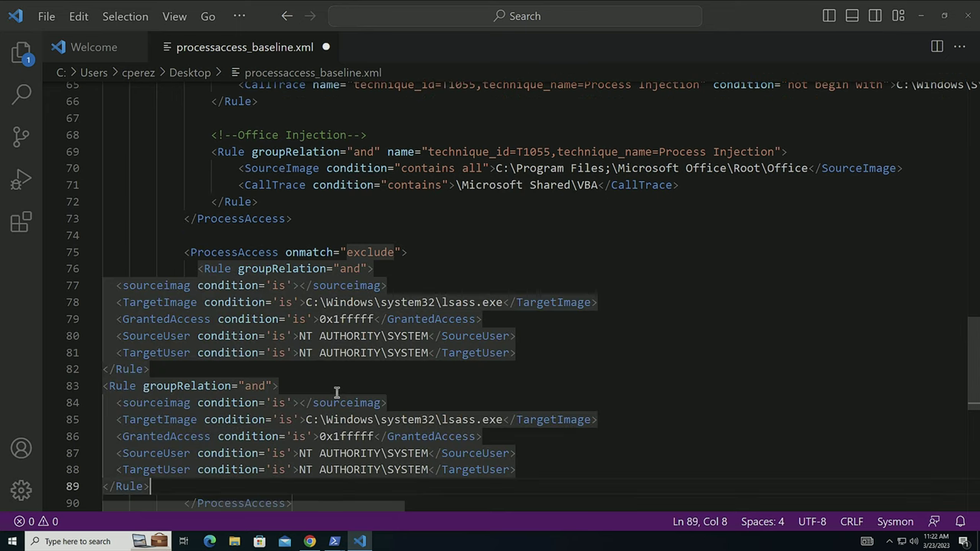
# Select the whole document and run the 'Format as XML' command on it
pyautogui.hotkey('ctrl', 'a')
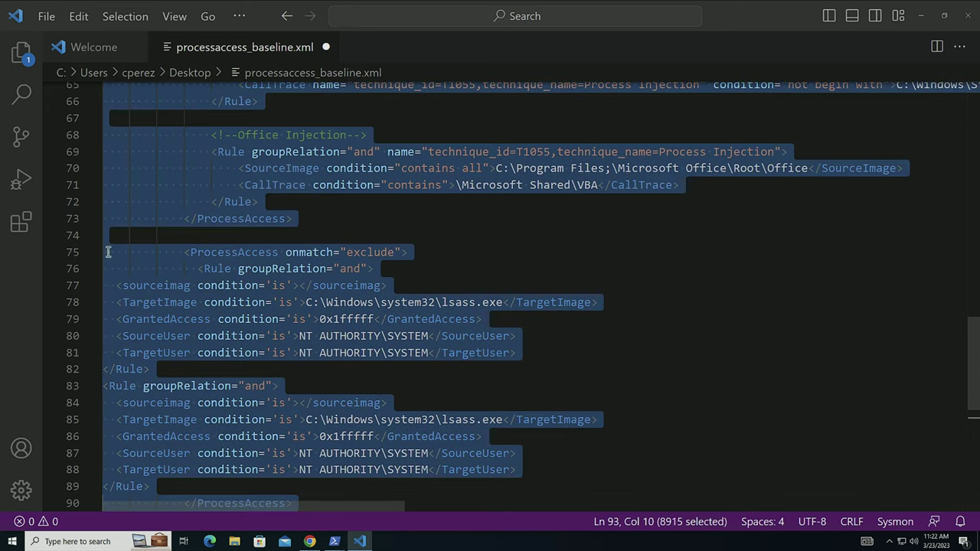
pyautogui.click(22, 221)
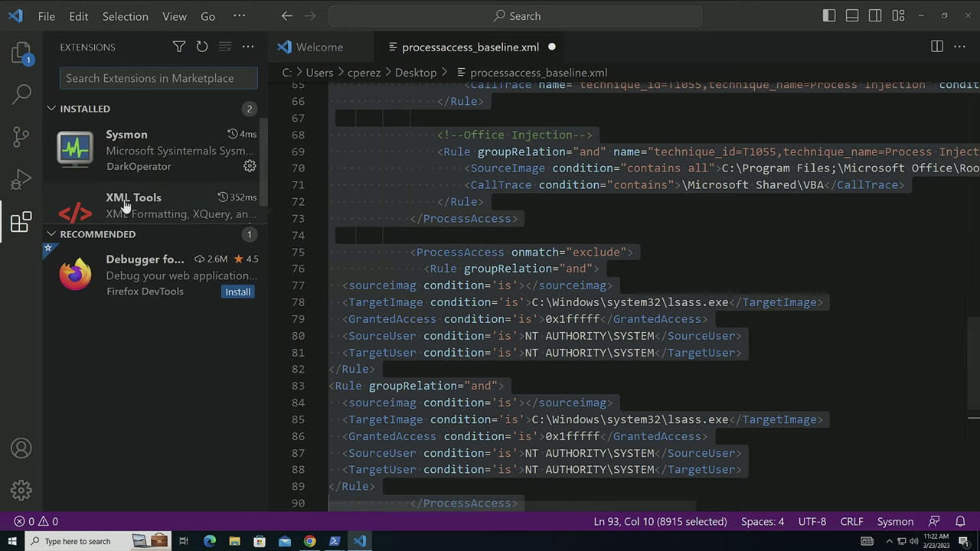
pyautogui.click(21, 222)
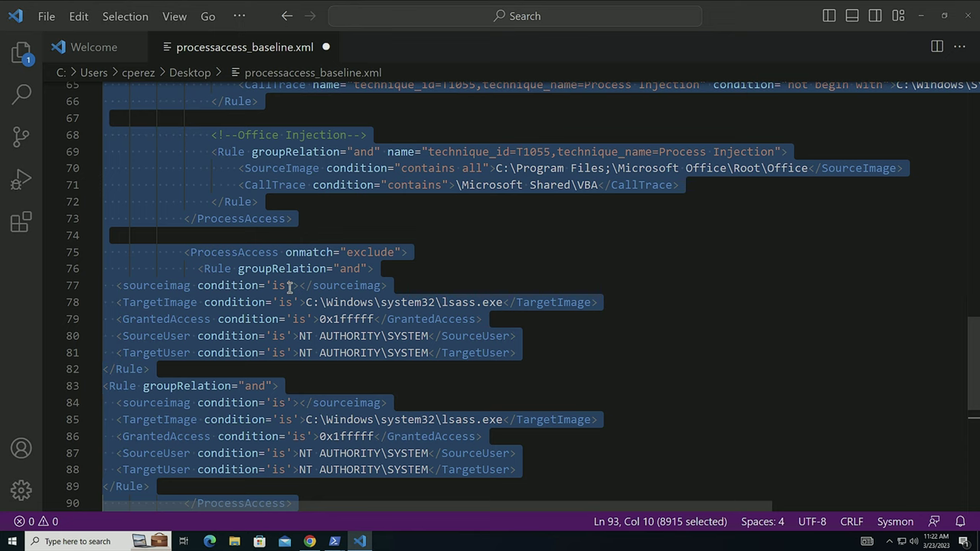
pyautogui.hotkey('ctrl', 'shift', 'p')
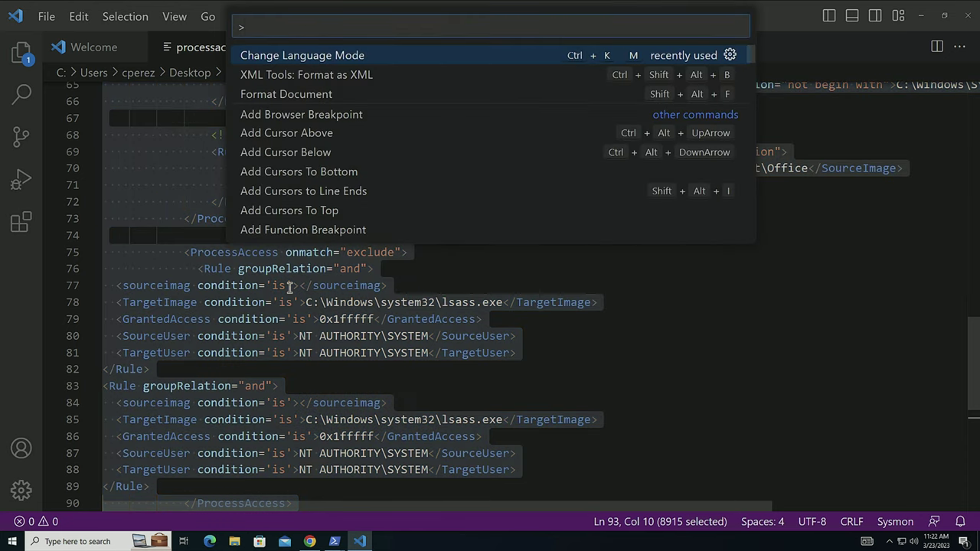
pyautogui.write('fotmat')
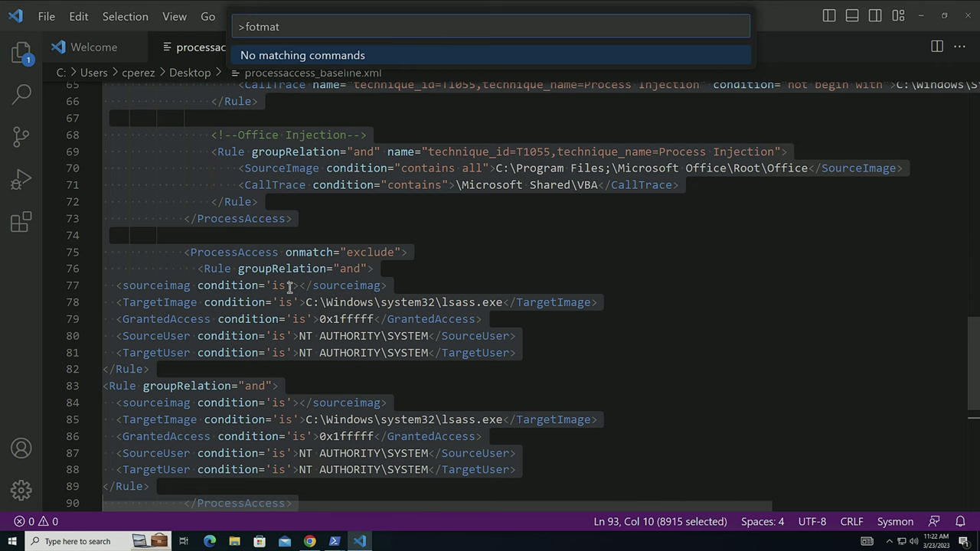
pyautogui.press('BackSpace')
pyautogui.press('BackSpace')
pyautogui.press('BackSpace')
pyautogui.press('BackSpace')
pyautogui.write('r')
pyautogui.press('BackSpace')
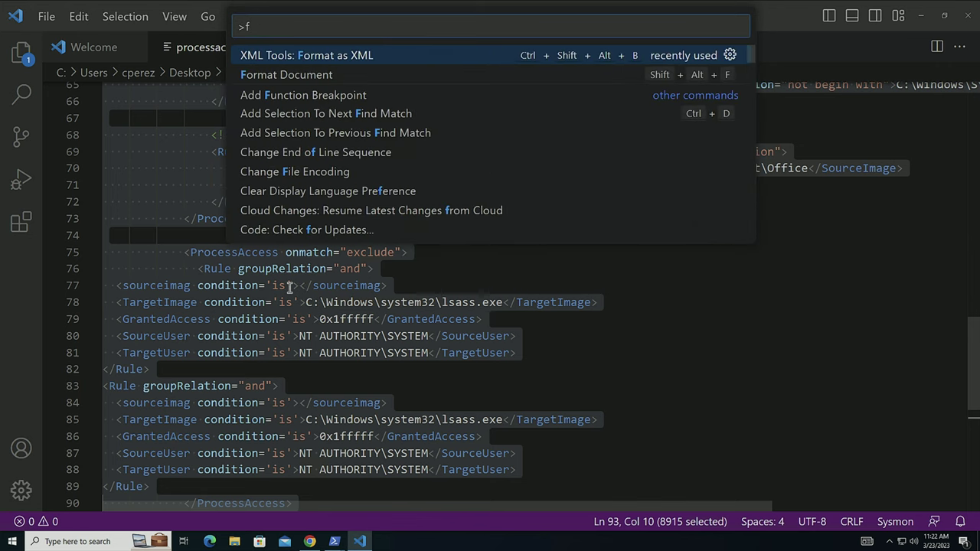
pyautogui.write('orma')
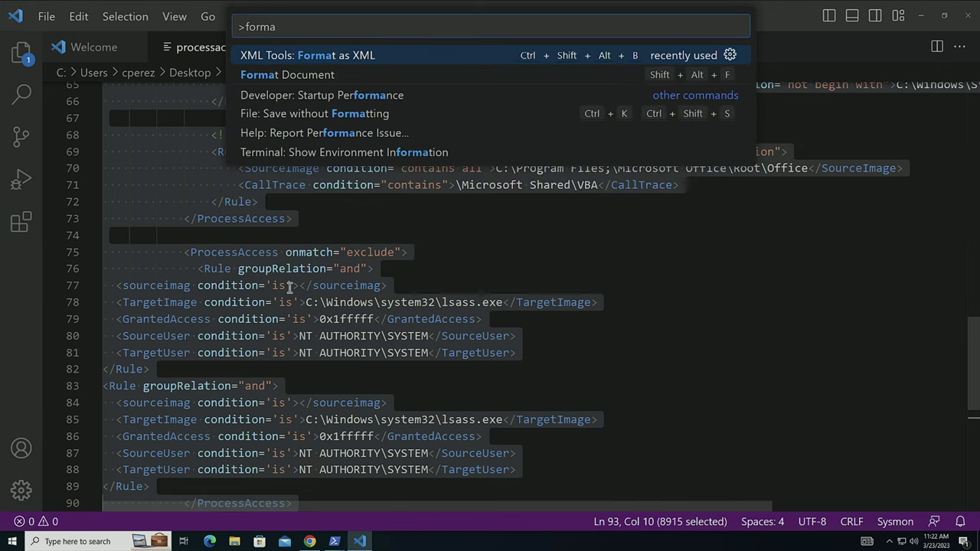
pyautogui.press('Return')
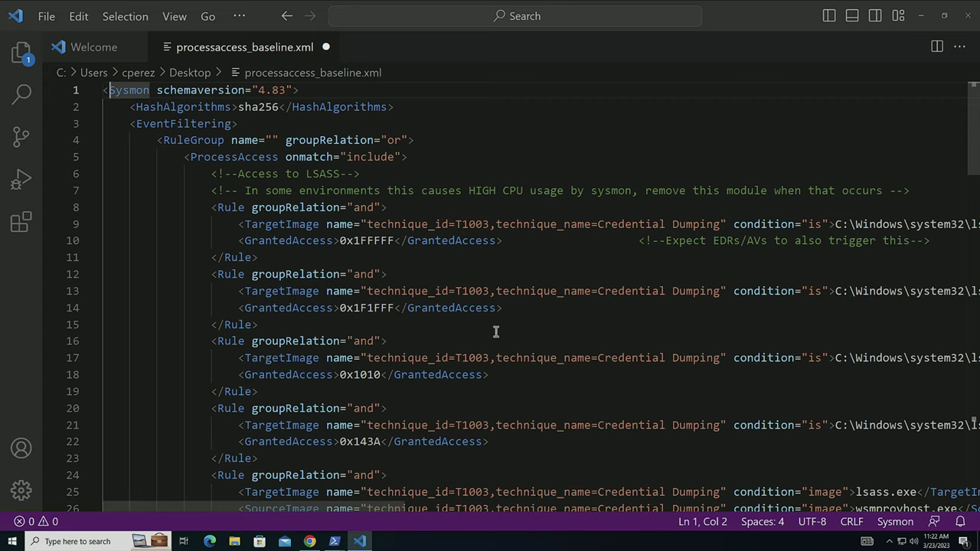
# Scroll through the reformatted file to check the indented exclude rules
pyautogui.scroll(-5, 496, 330)
pyautogui.scroll(-7, 496, 331)
pyautogui.scroll(-8, 491, 337)
pyautogui.scroll(-5, 492, 340)
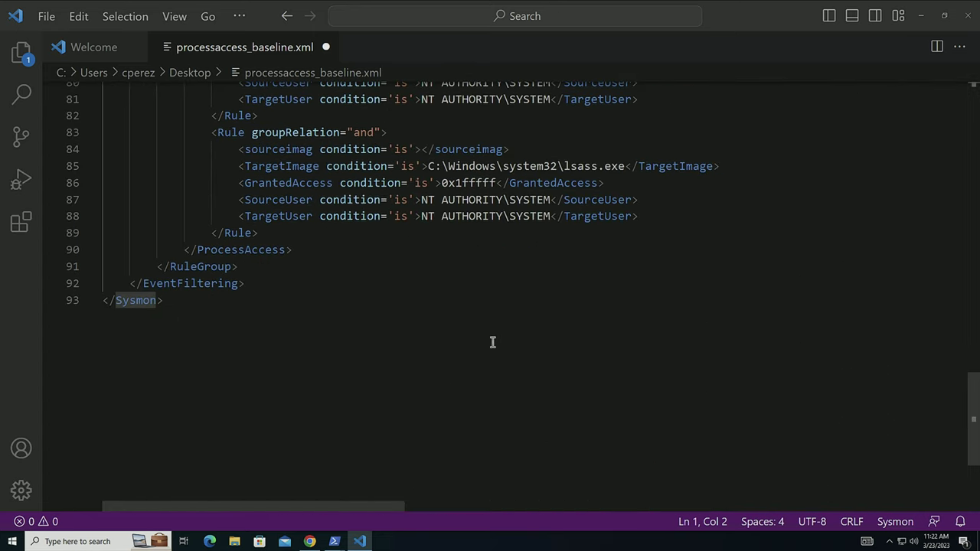
pyautogui.scroll(2, 493, 343)
pyautogui.scroll(1, 492, 342)
pyautogui.scroll(1, 493, 342)
pyautogui.scroll(1, 492, 342)
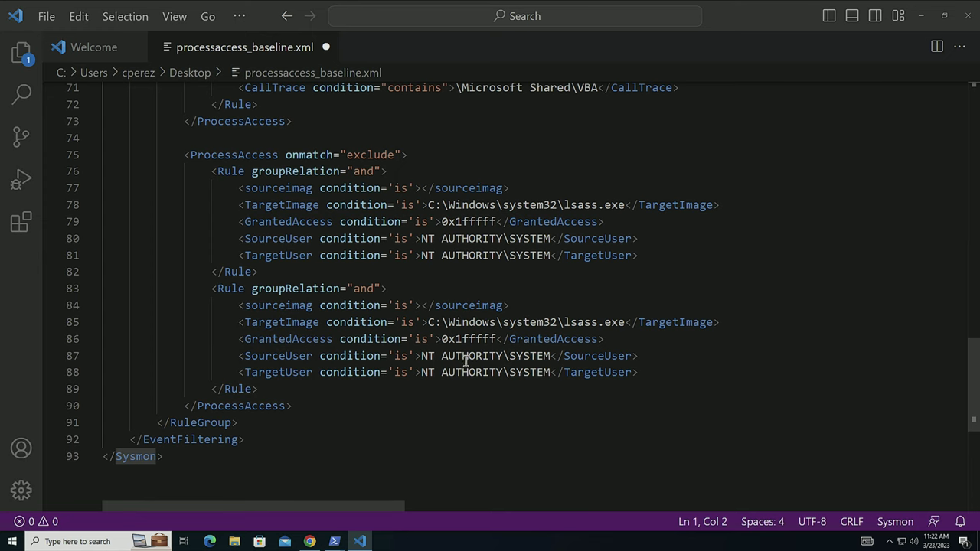
# Save processaccess_baseline.xml with Ctrl+S and clear the selection
pyautogui.press('super')
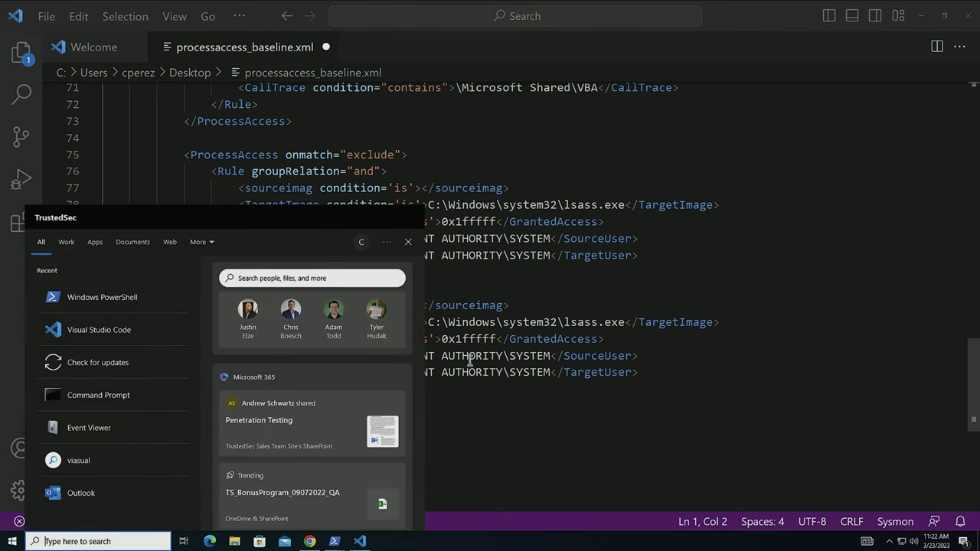
pyautogui.click(717, 334)
pyautogui.hotkey('ctrl', 'a')
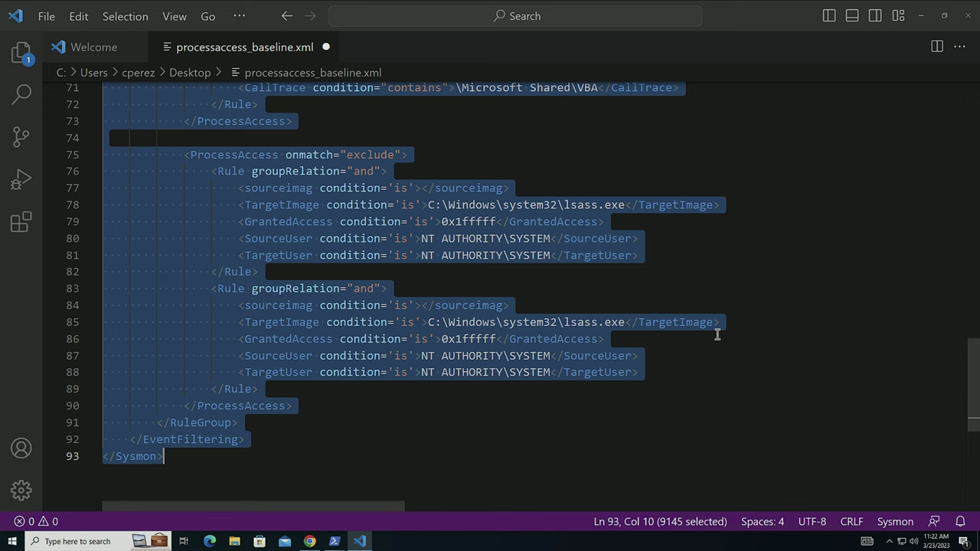
pyautogui.hotkey('ctrl', 's')
pyautogui.click(717, 323)
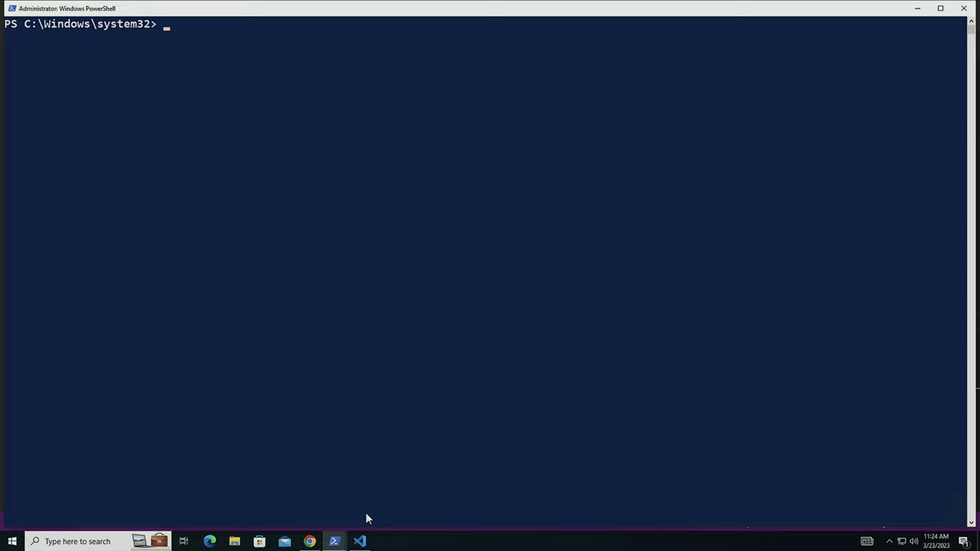
# Copy the 0x1fffff access mask from line 79 of the Sysmon config
pyautogui.click(359, 541)
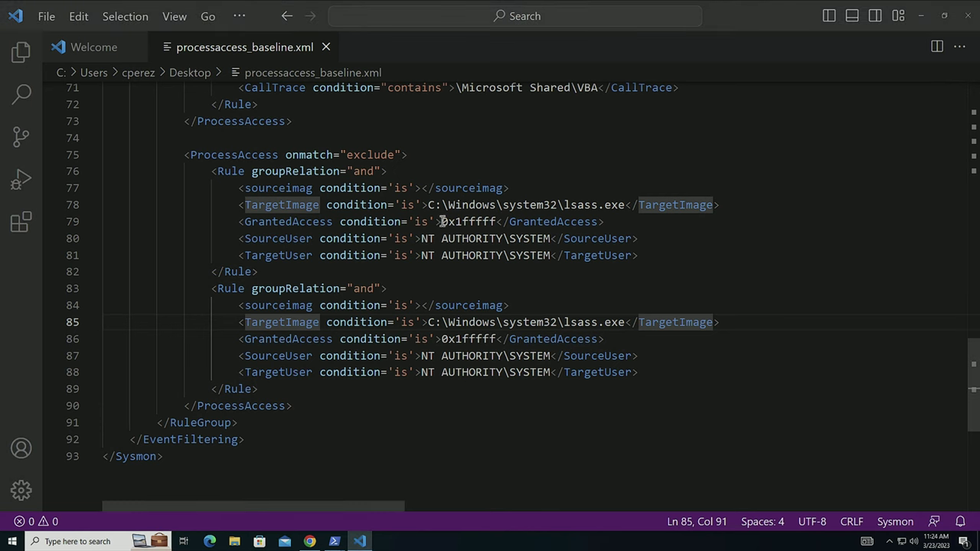
pyautogui.moveTo(442, 221); pyautogui.dragTo(498, 221)
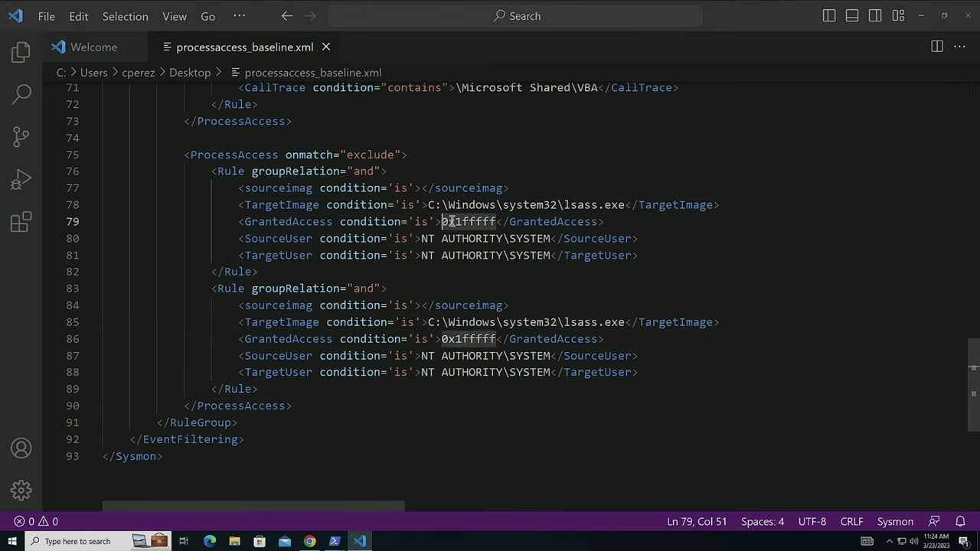
pyautogui.rightClick(498, 221)
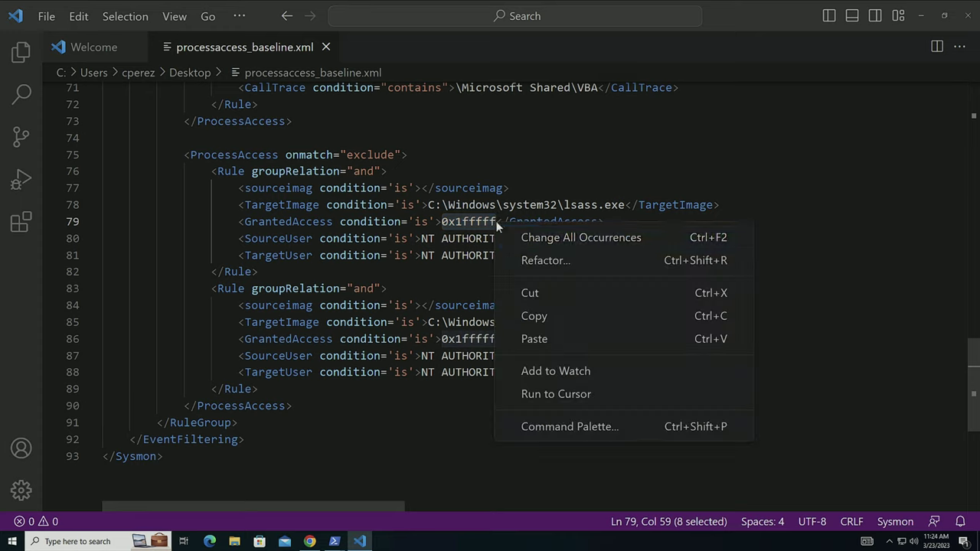
pyautogui.click(542, 313)
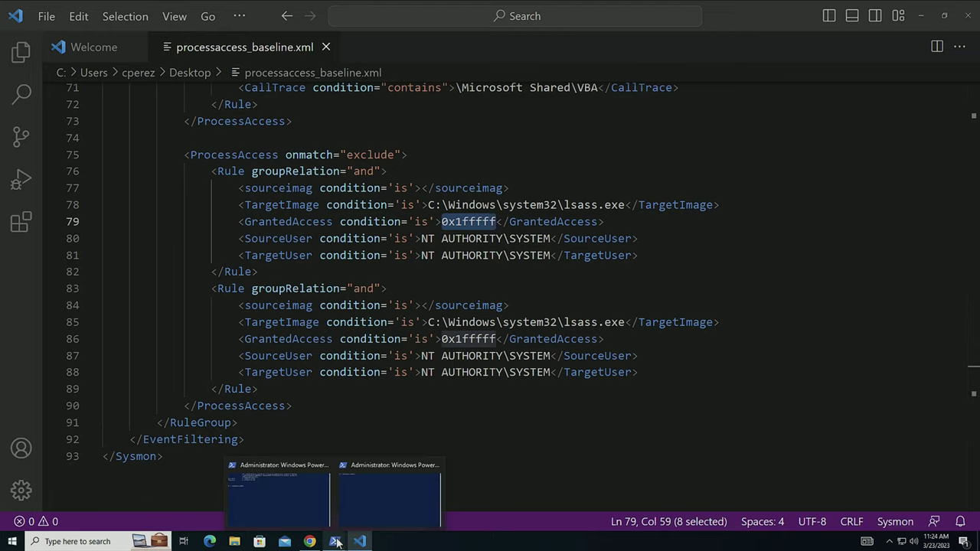
# Run Get-SysmonAccessMask on 0x1fffff in the second PowerShell window to list its access rights
pyautogui.moveTo(390, 497)
pyautogui.click(356, 500)
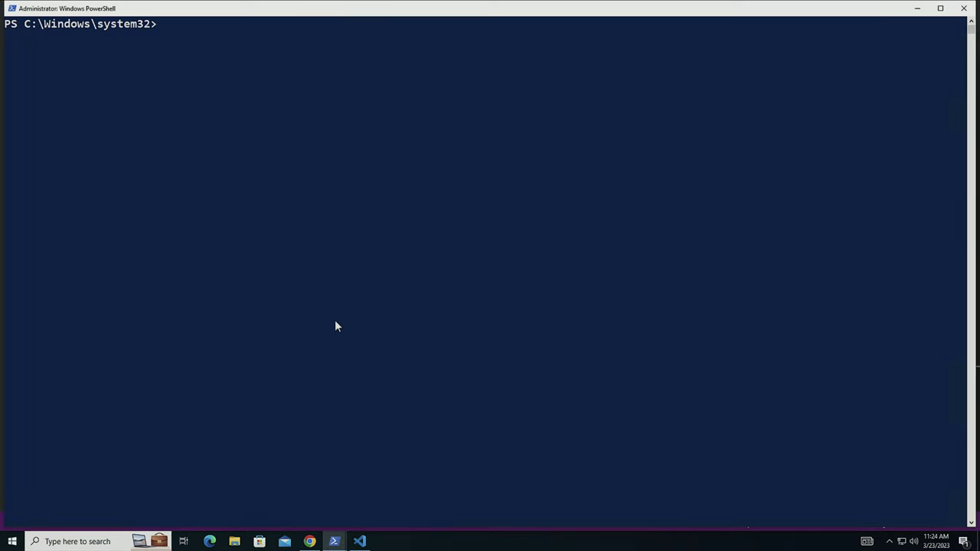
pyautogui.write('get-s')
pyautogui.write('ysmon')
pyautogui.press('Tab')
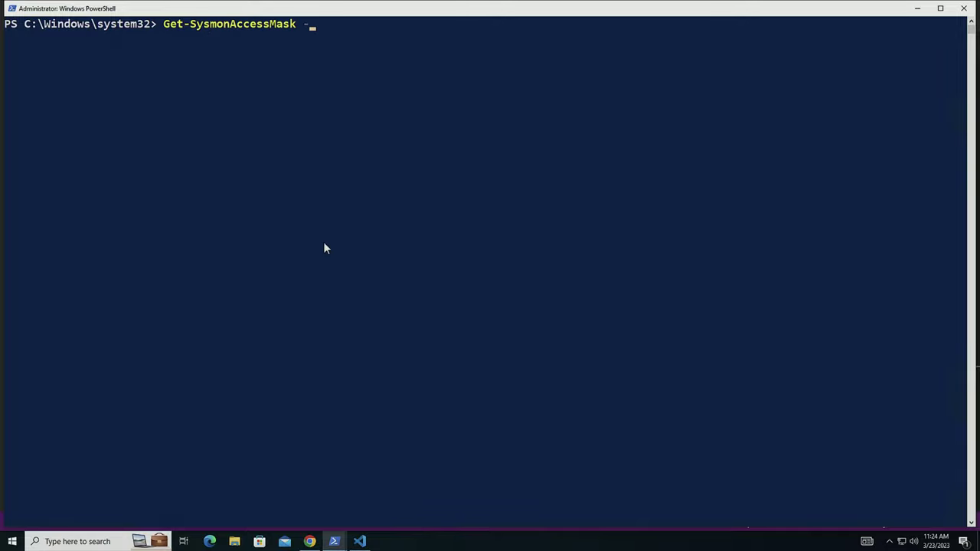
pyautogui.press('Tab')
pyautogui.press('Tab')
pyautogui.write('0x1fffff')
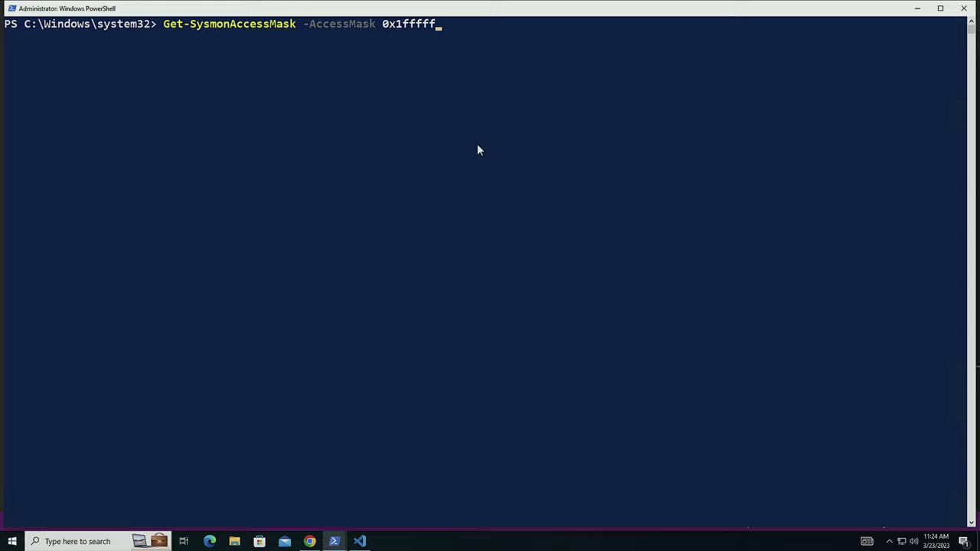
pyautogui.press('Return')
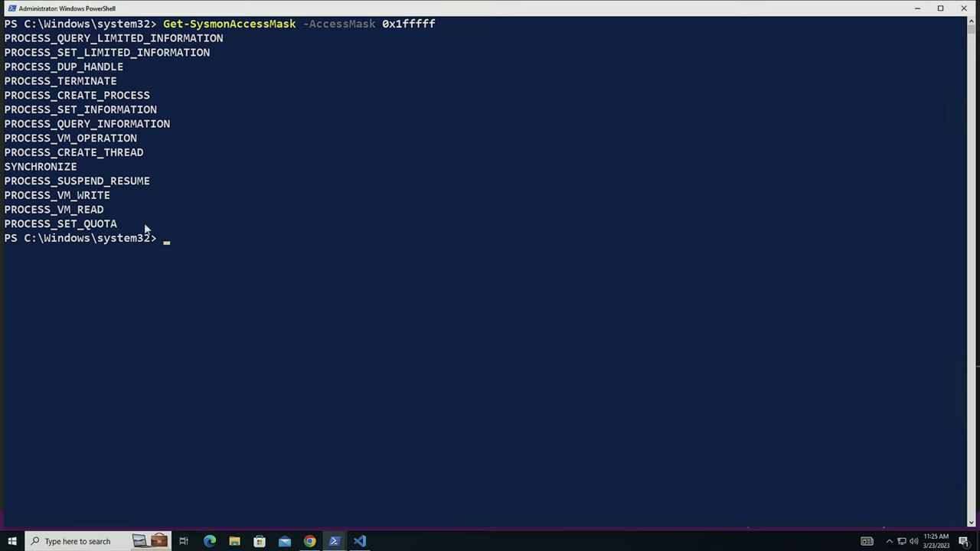
# Copy the 0x0800 process-hollowing mask from line 34 of processaccess_baseline.xml
pyautogui.click(360, 541)
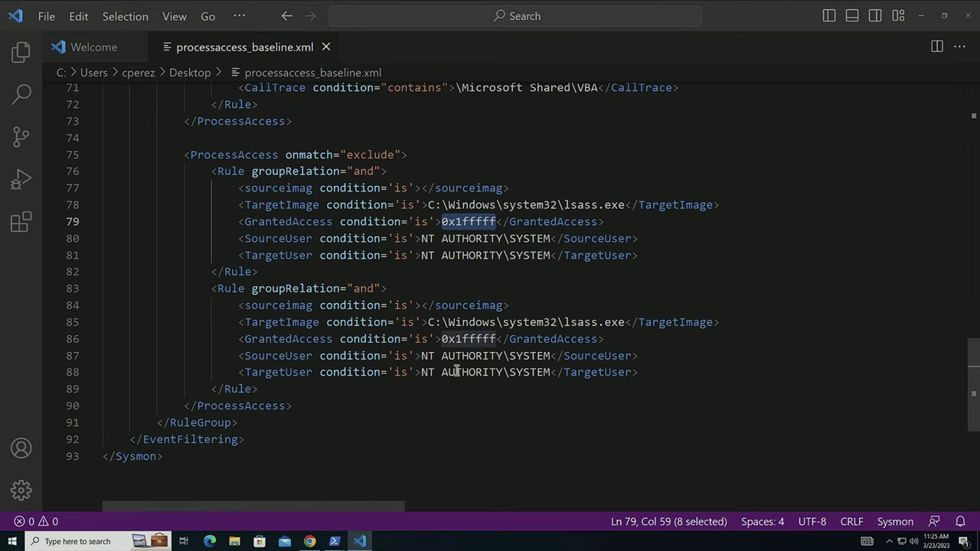
pyautogui.scroll(1, 457, 371)
pyautogui.scroll(4, 456, 371)
pyautogui.scroll(3, 456, 371)
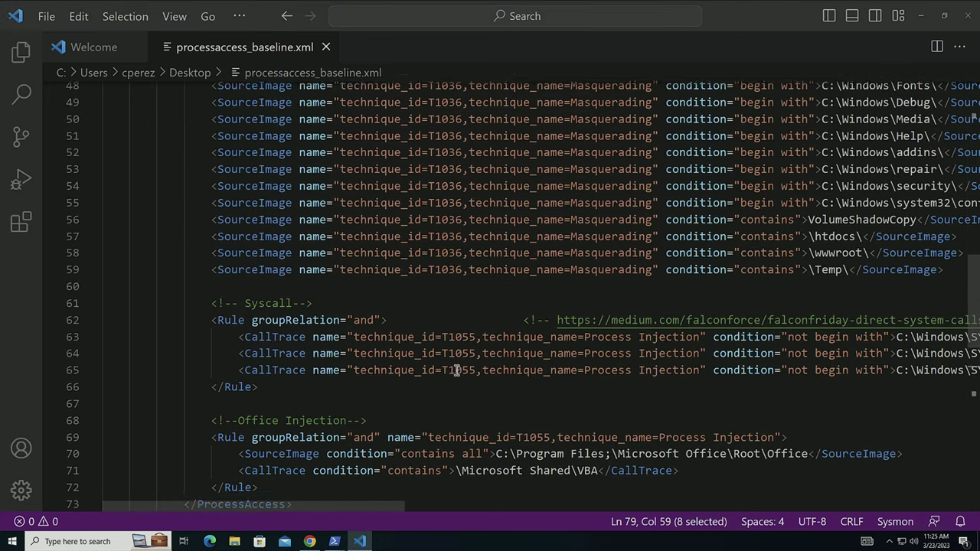
pyautogui.scroll(1, 456, 371)
pyautogui.scroll(1, 456, 371)
pyautogui.scroll(2, 456, 371)
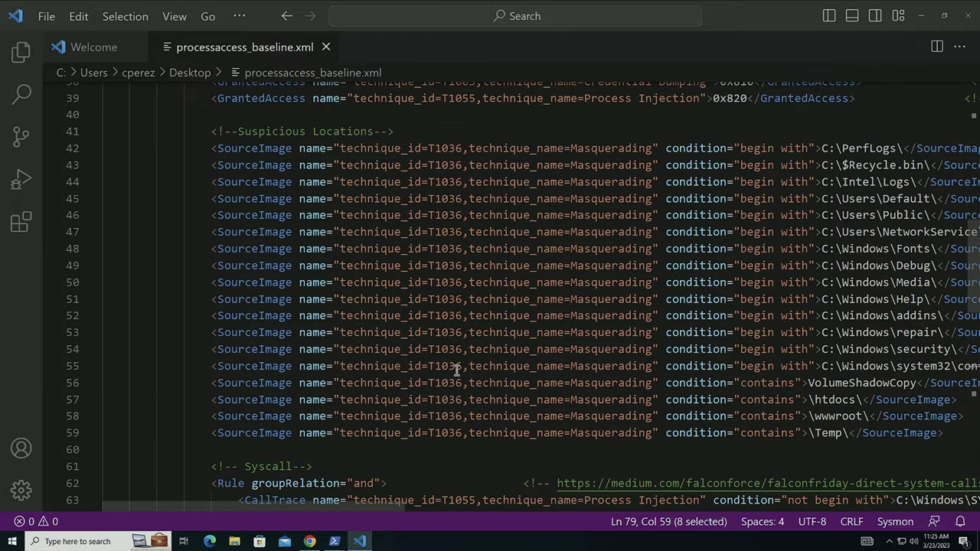
pyautogui.scroll(3, 456, 371)
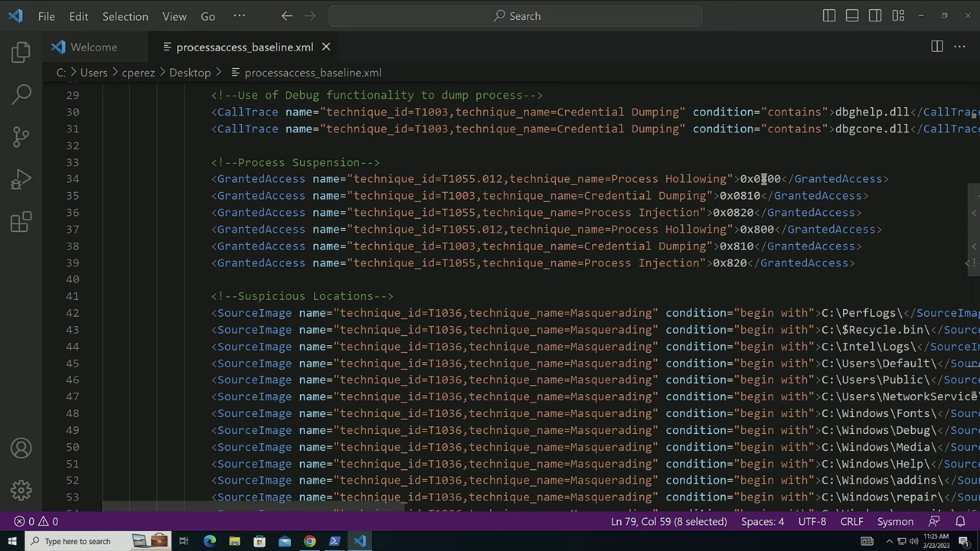
pyautogui.doubleClick(763, 179)
pyautogui.rightClick(763, 180)
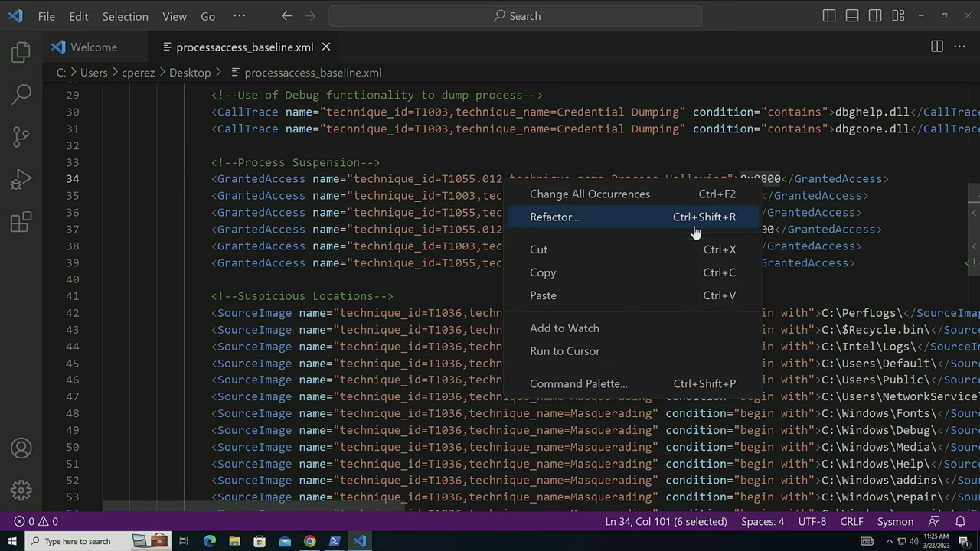
pyautogui.click(656, 273)
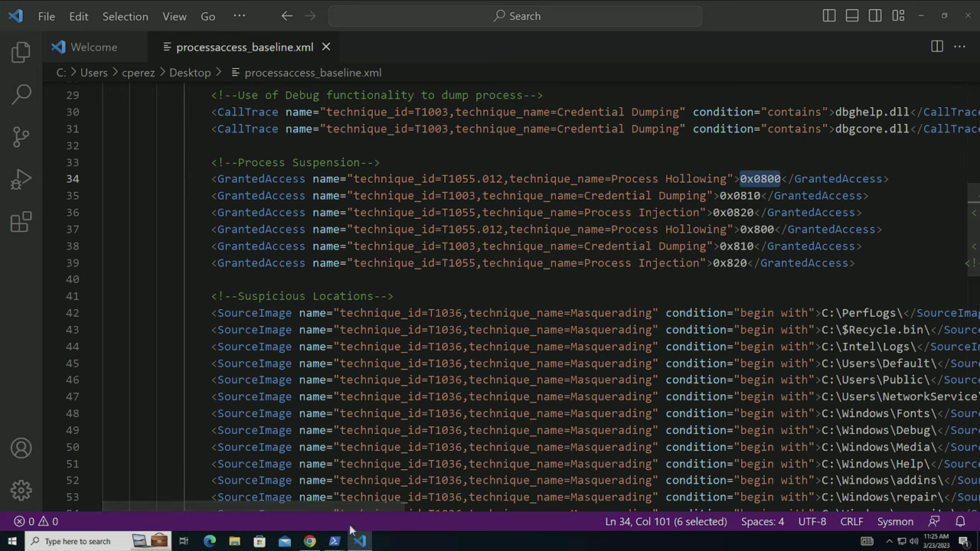
pyautogui.moveTo(335, 541)
pyautogui.click(379, 499)
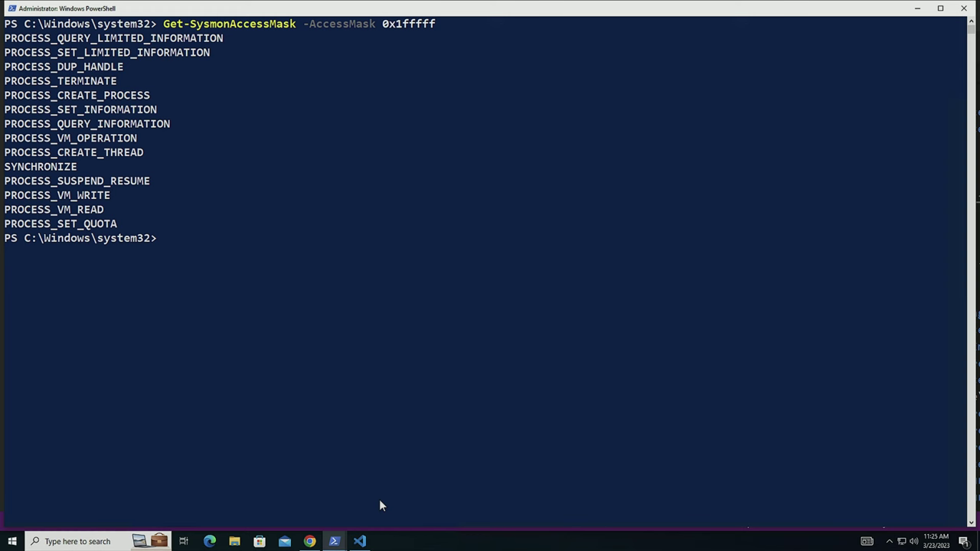
# Decode the pasted 0x0800 mask with Get-SysmonAccessMask, showing PROCESS_SUSPEND_RESUME
pyautogui.press('Up')
pyautogui.press('BackSpace')
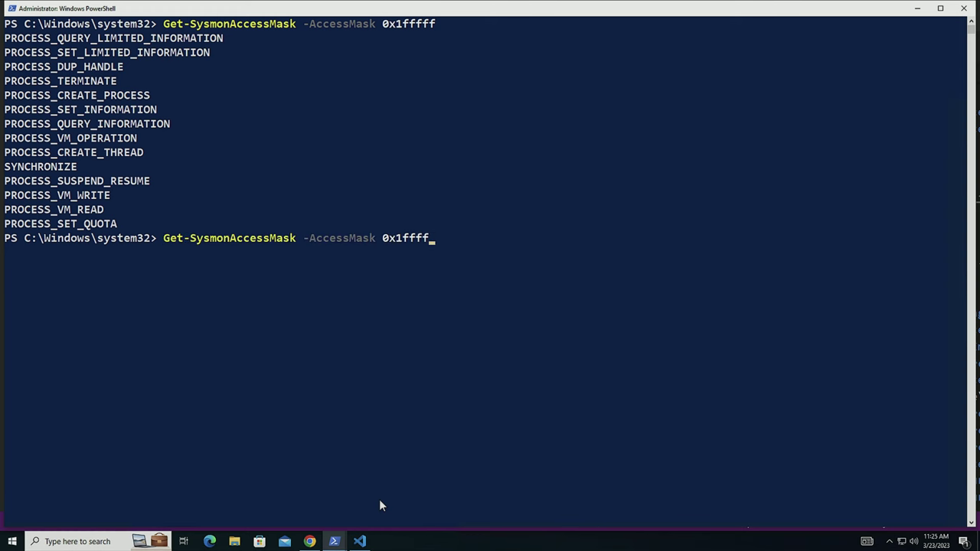
pyautogui.press('BackSpace')
pyautogui.press('BackSpace')
pyautogui.press('BackSpace')
pyautogui.press('BackSpace')
pyautogui.press('BackSpace')
pyautogui.press('BackSpace')
pyautogui.hotkey('ctrl', 'v')
pyautogui.press('Return')
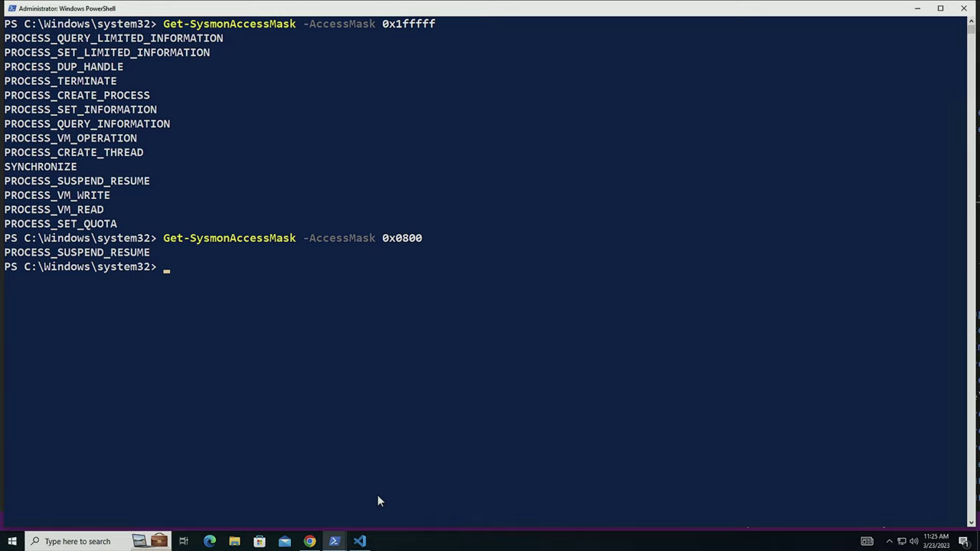
# Combine PROCESS_QUERY_LIMITED_INFORMATION and PROCESS_SUSPEND_RESUME with -AccessRight, giving mask 0x1800
pyautogui.press('Up')
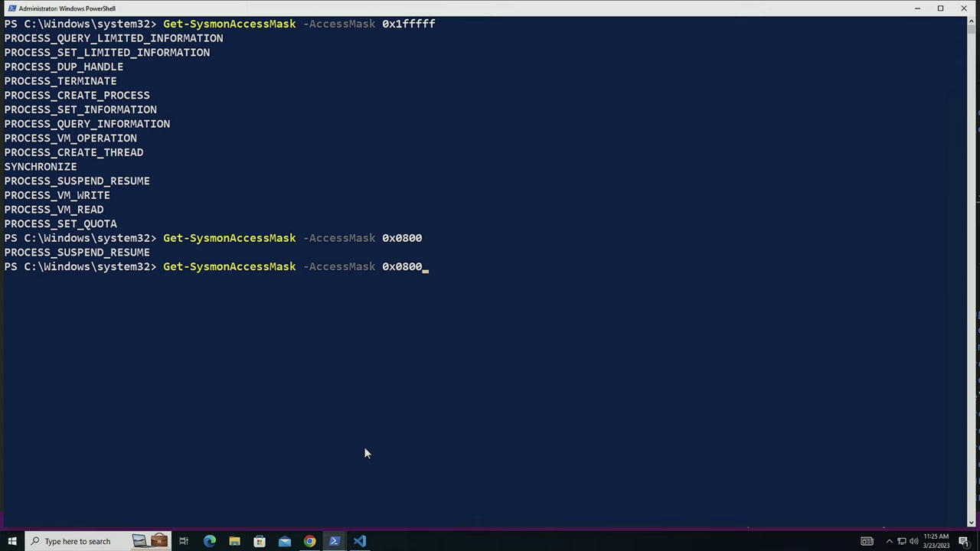
pyautogui.press('BackSpace')
pyautogui.press('BackSpace')
pyautogui.press('BackSpace')
pyautogui.press('BackSpace')
pyautogui.press('BackSpace')
pyautogui.press('BackSpace')
pyautogui.press('BackSpace')
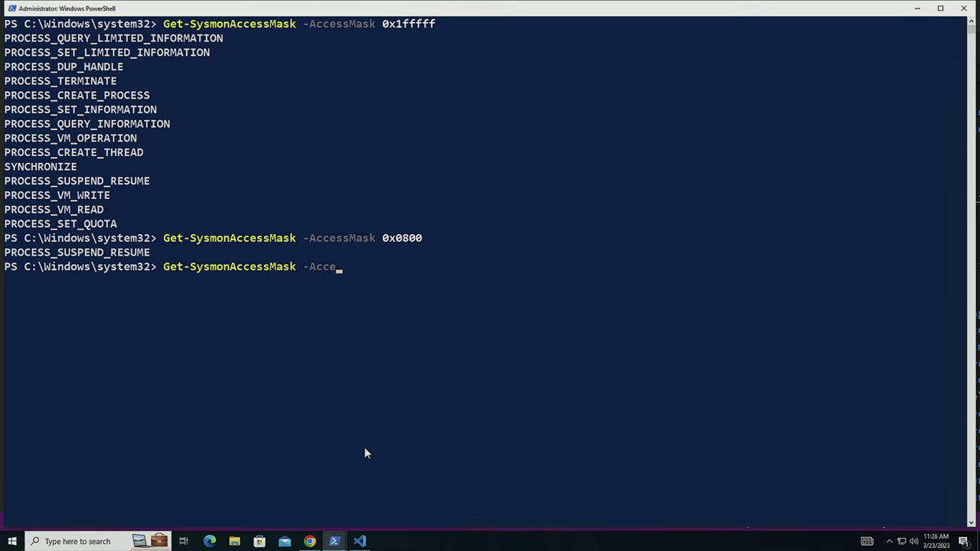
pyautogui.press('BackSpace')
pyautogui.press('BackSpace')
pyautogui.press('BackSpace')
pyautogui.press('BackSpace')
pyautogui.write('AccessRight')
pyautogui.write(' pro')
pyautogui.press('Tab')
pyautogui.press('Tab')
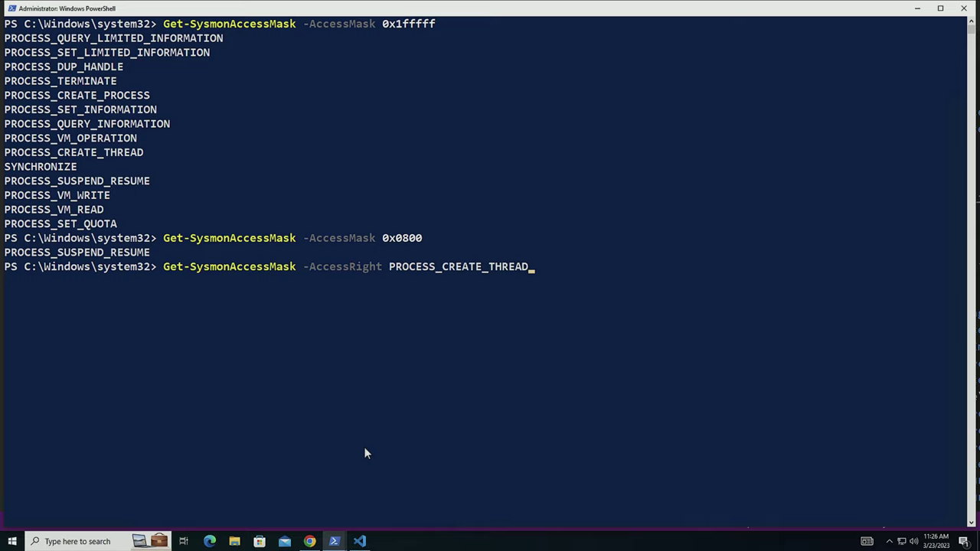
pyautogui.press('Tab')
pyautogui.press('Tab')
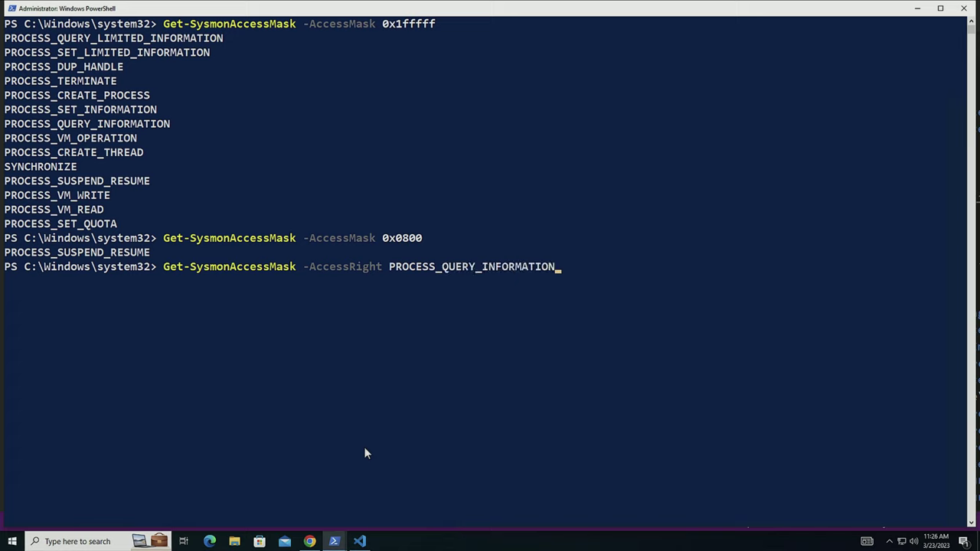
pyautogui.press('Tab')
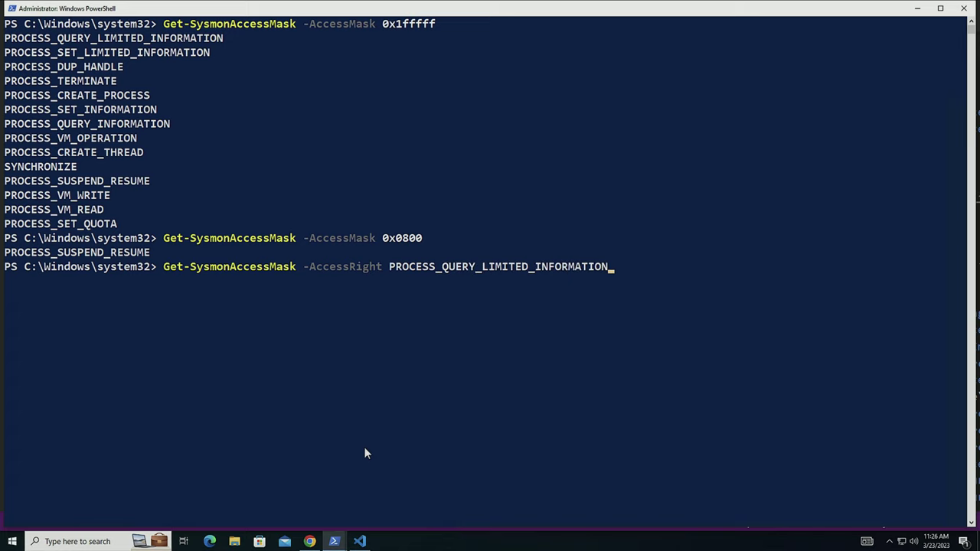
pyautogui.write(', ')
pyautogui.write('proc')
pyautogui.write('ess_s')
pyautogui.press('Tab')
pyautogui.press('Tab')
pyautogui.press('Tab')
pyautogui.press('Tab')
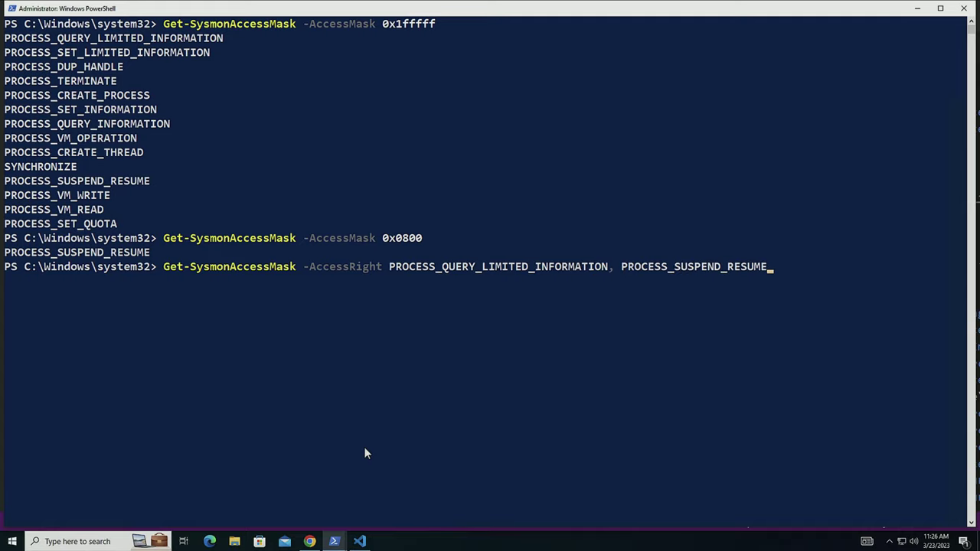
pyautogui.press('Tab')
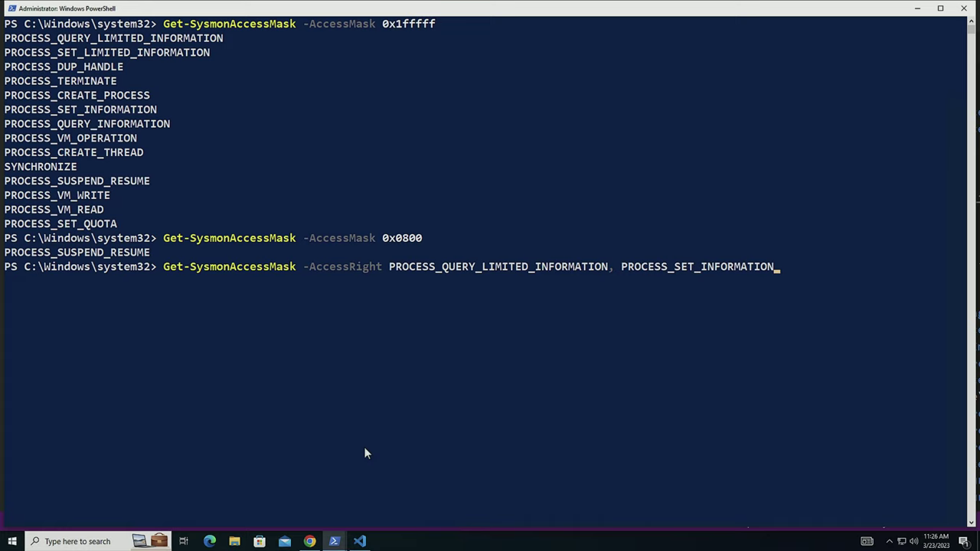
pyautogui.press('BackSpace')
pyautogui.press('BackSpace')
pyautogui.press('BackSpace')
pyautogui.press('BackSpace')
pyautogui.press('BackSpace')
pyautogui.press('BackSpace')
pyautogui.press('BackSpace')
pyautogui.press('BackSpace')
pyautogui.press('BackSpace')
pyautogui.press('BackSpace')
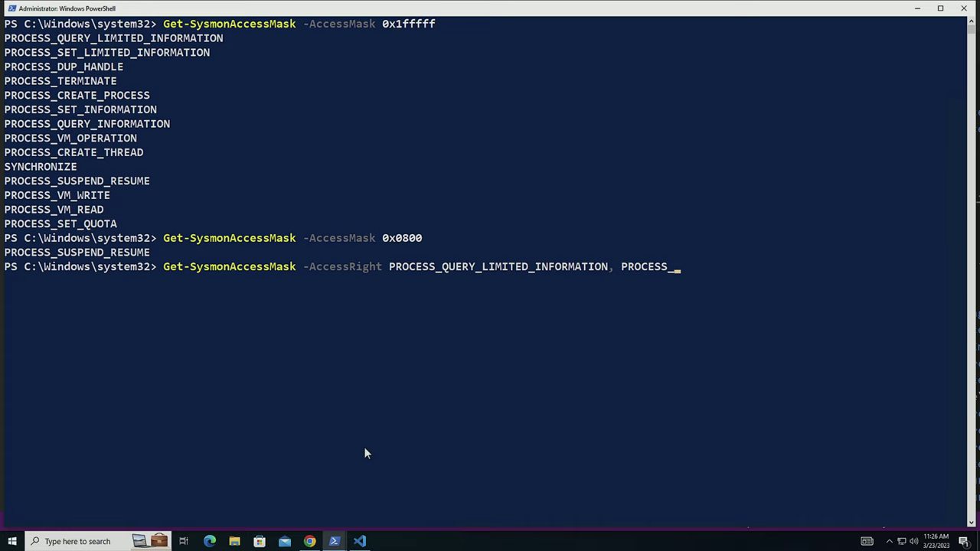
pyautogui.write('sus')
pyautogui.press('Tab')
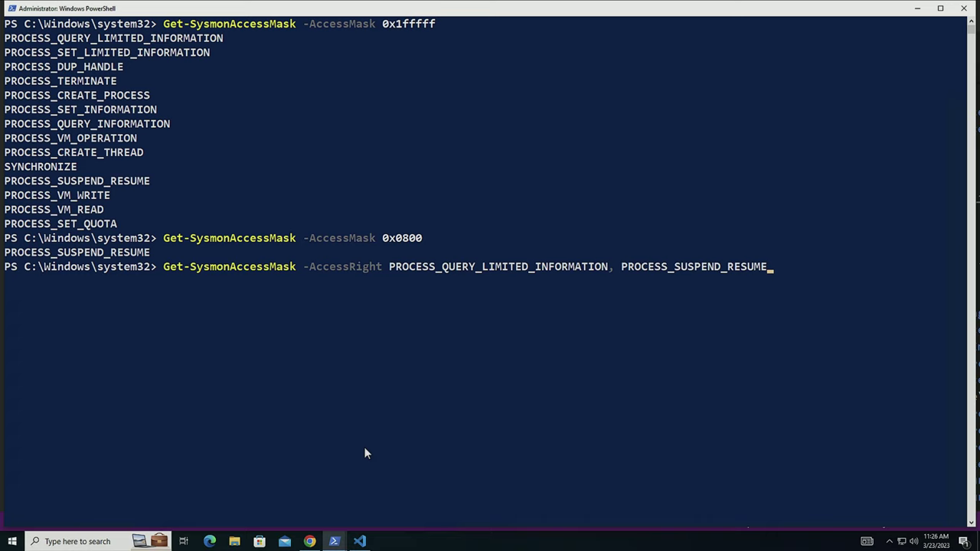
pyautogui.press('Return')
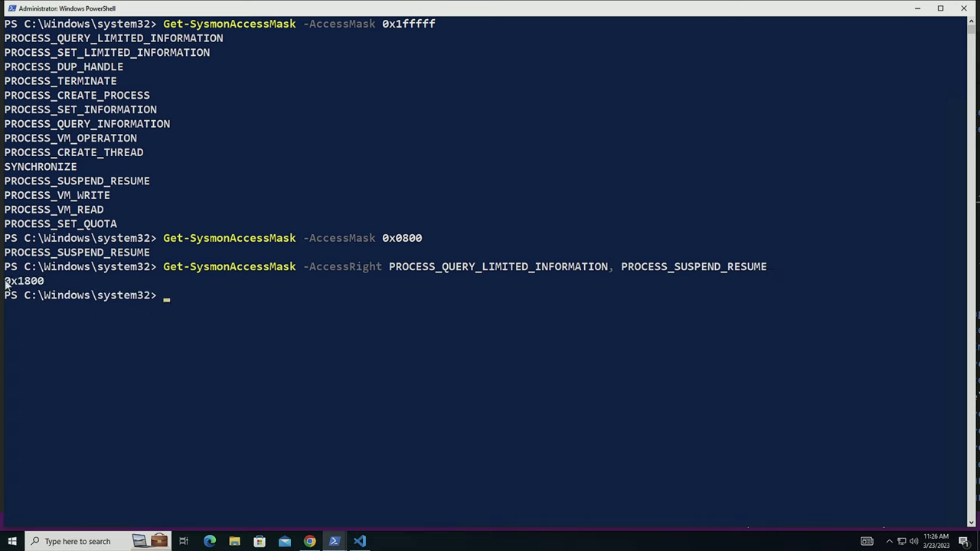
pyautogui.moveTo(4, 280); pyautogui.dragTo(45, 284)
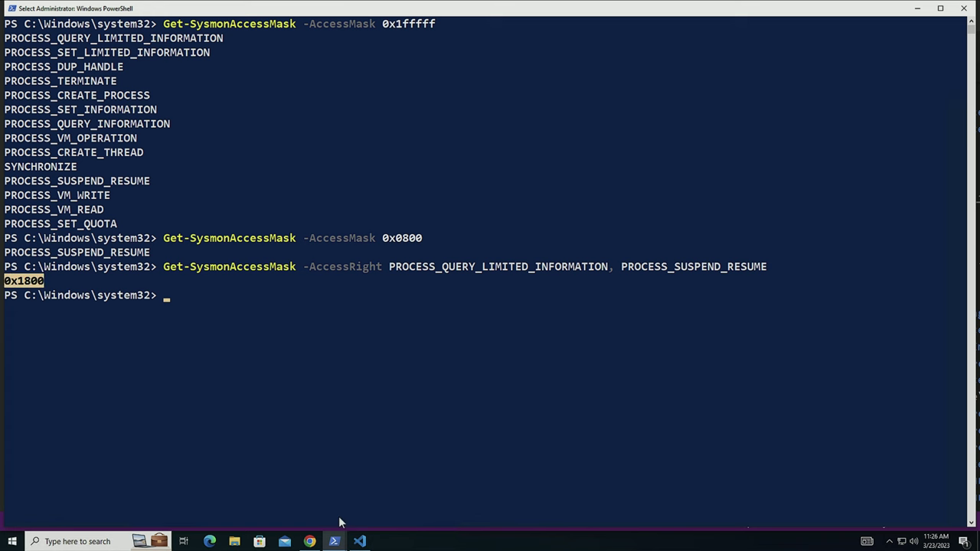
# Duplicate the line 39 Process Injection rule as line 40, change 0x820 to 0x1800, and save
pyautogui.click(360, 541)
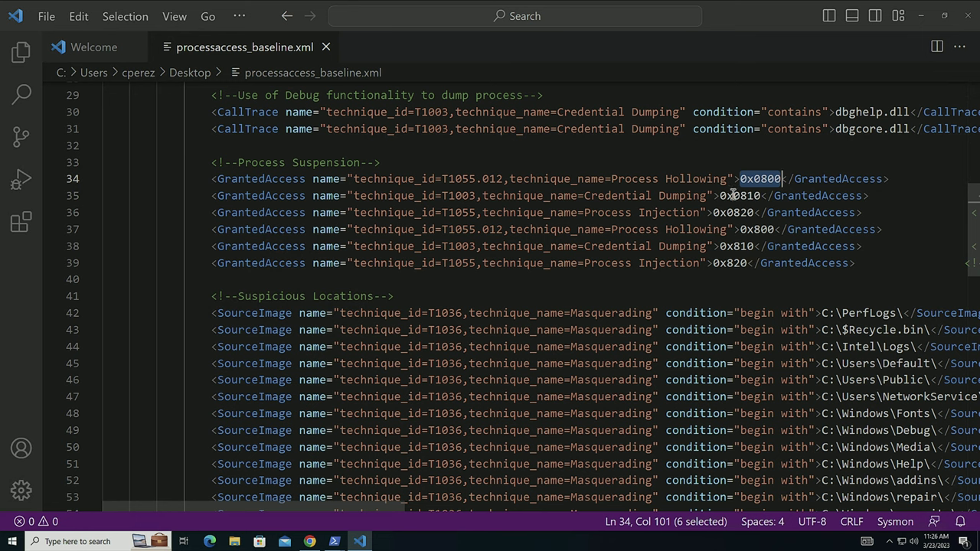
pyautogui.click(866, 263)
pyautogui.moveTo(866, 263); pyautogui.dragTo(212, 263)
pyautogui.hotkey('ctrl', 'c')
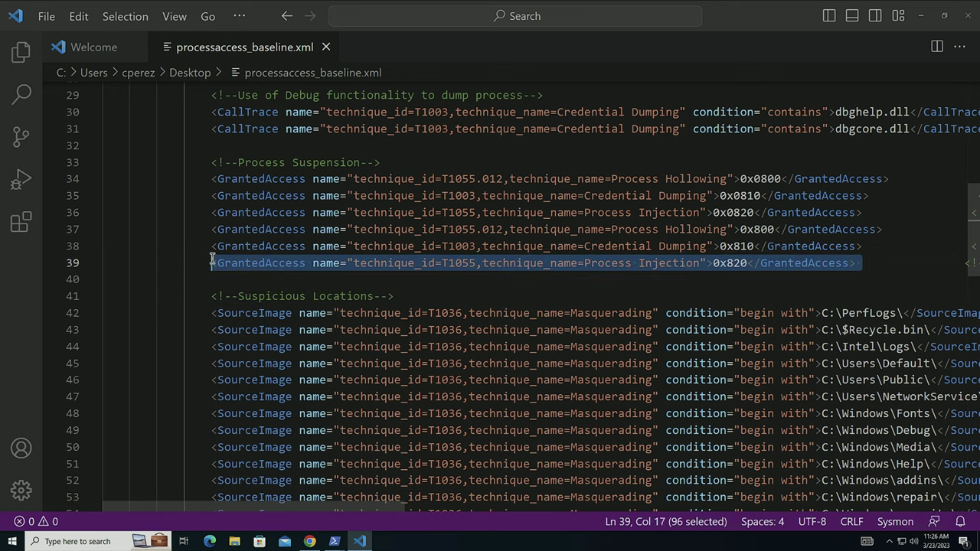
pyautogui.click(863, 263)
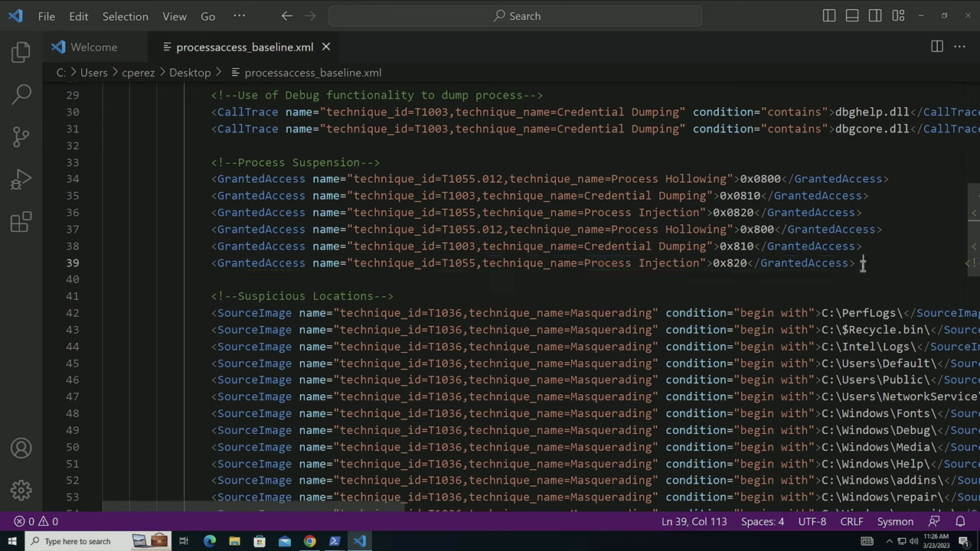
pyautogui.press('Return')
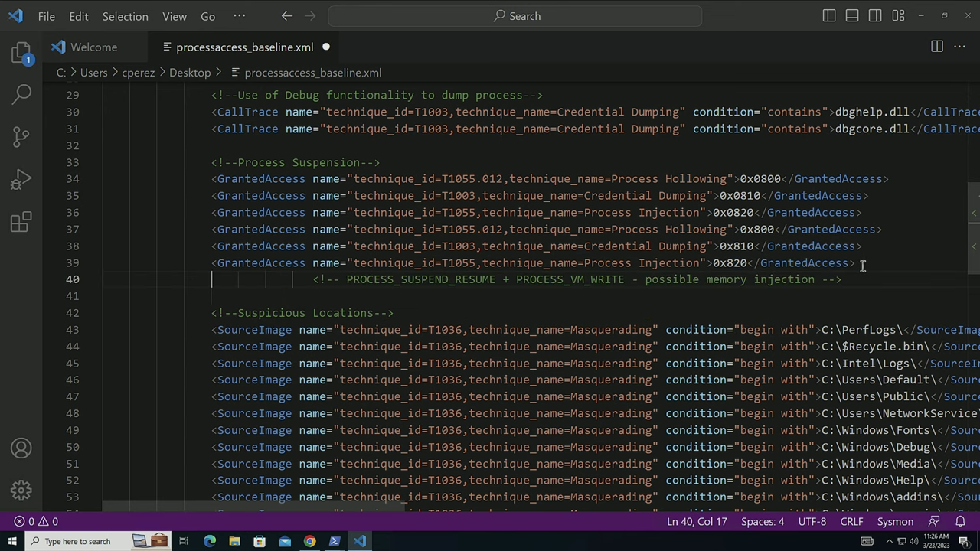
pyautogui.hotkey('ctrl', 'v')
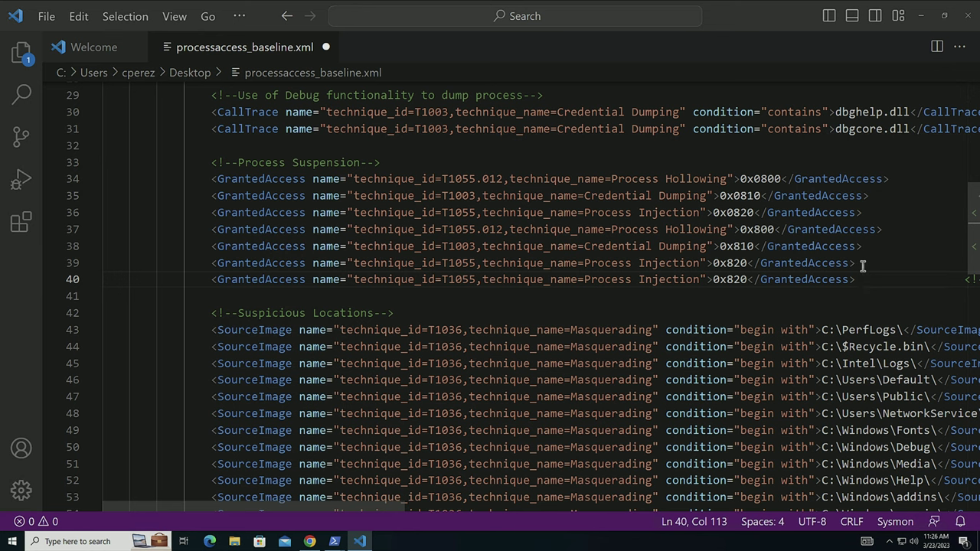
pyautogui.doubleClick(721, 279)
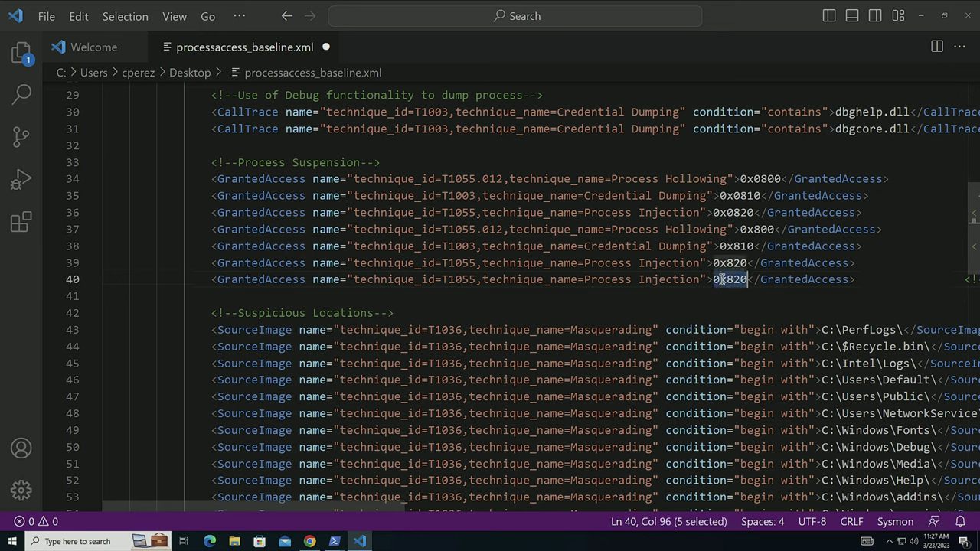
pyautogui.write('0x1')
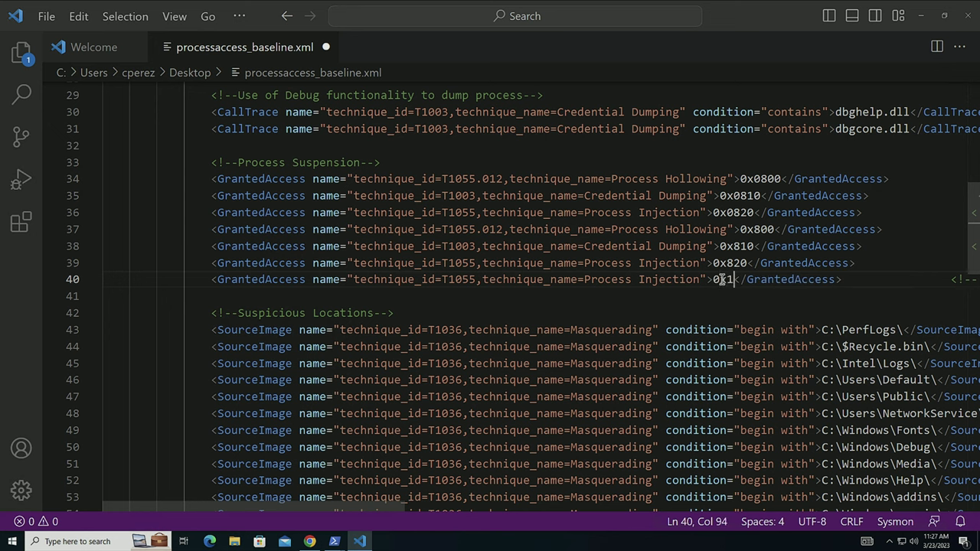
pyautogui.write('800')
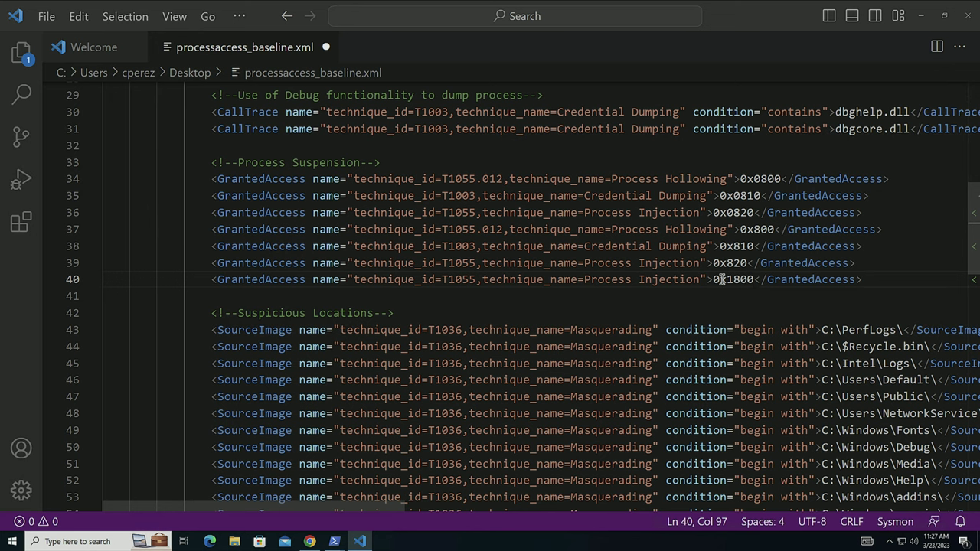
pyautogui.hotkey('ctrl', 's')
# Bring the PowerShell window showing the 0x1800 result back to the front
pyautogui.click(335, 541)
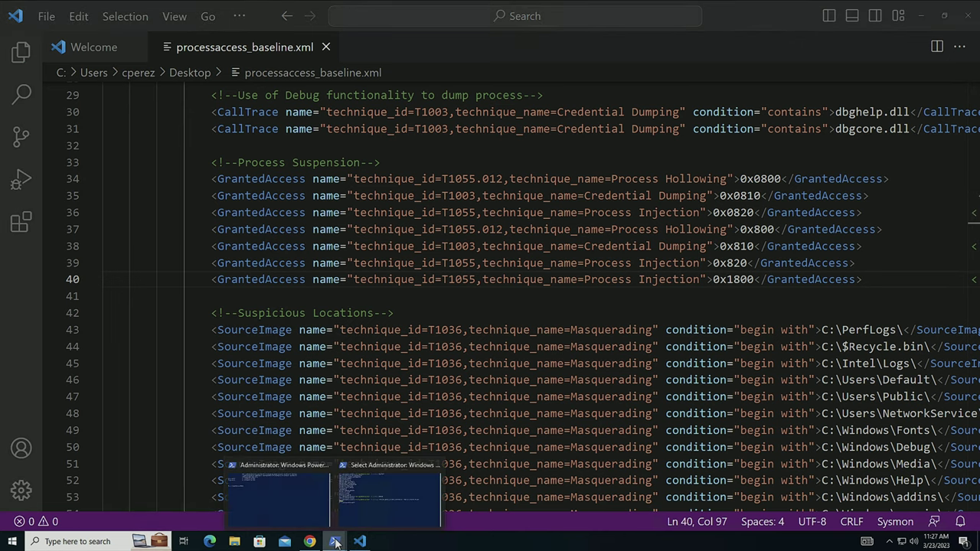
pyautogui.click(367, 506)
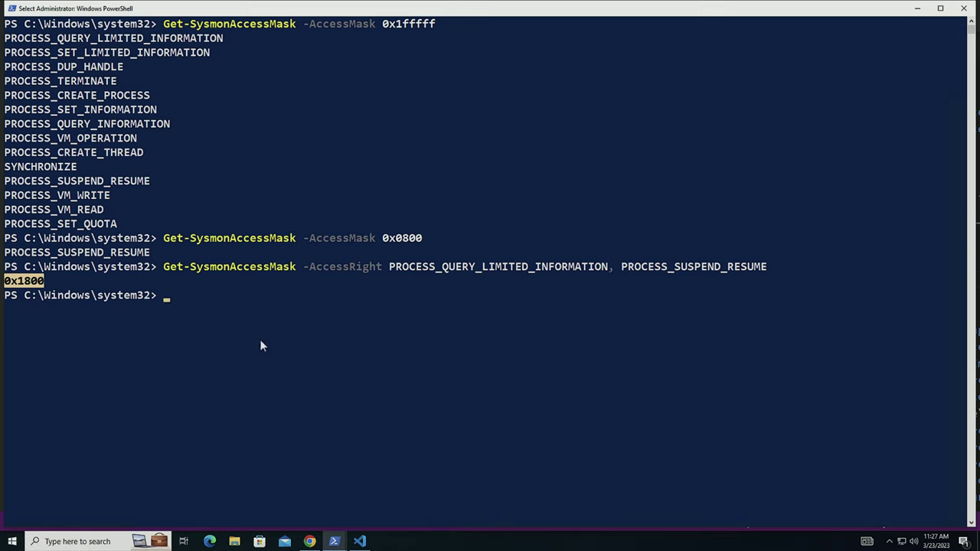